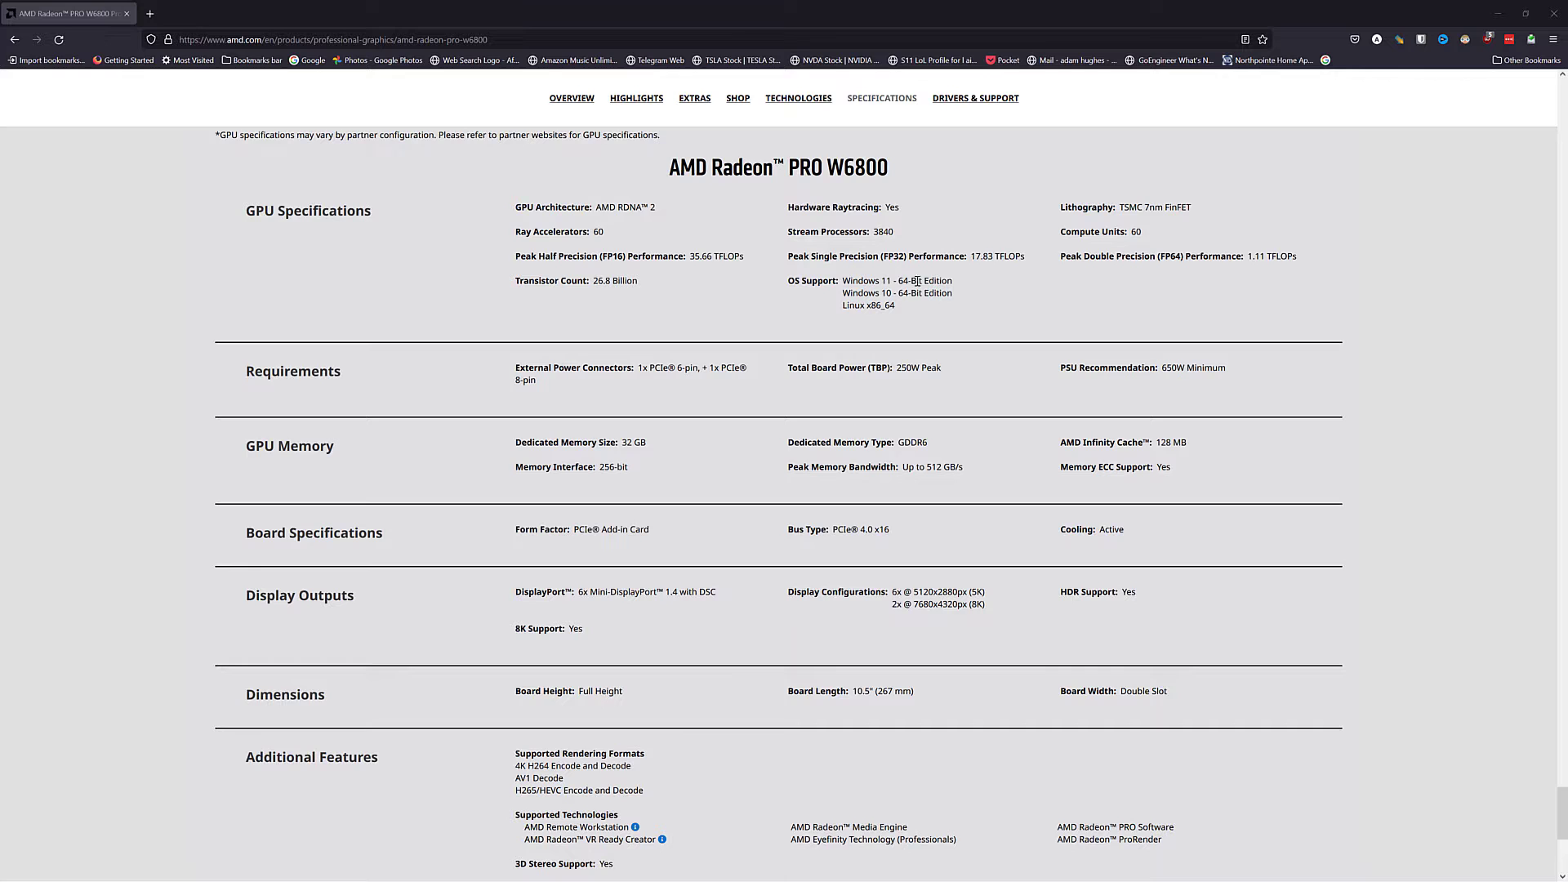
# - Scroll the W6800 specifications page up and down to locate the Memory Interface entry
pyautogui.scroll(1, 898, 287)
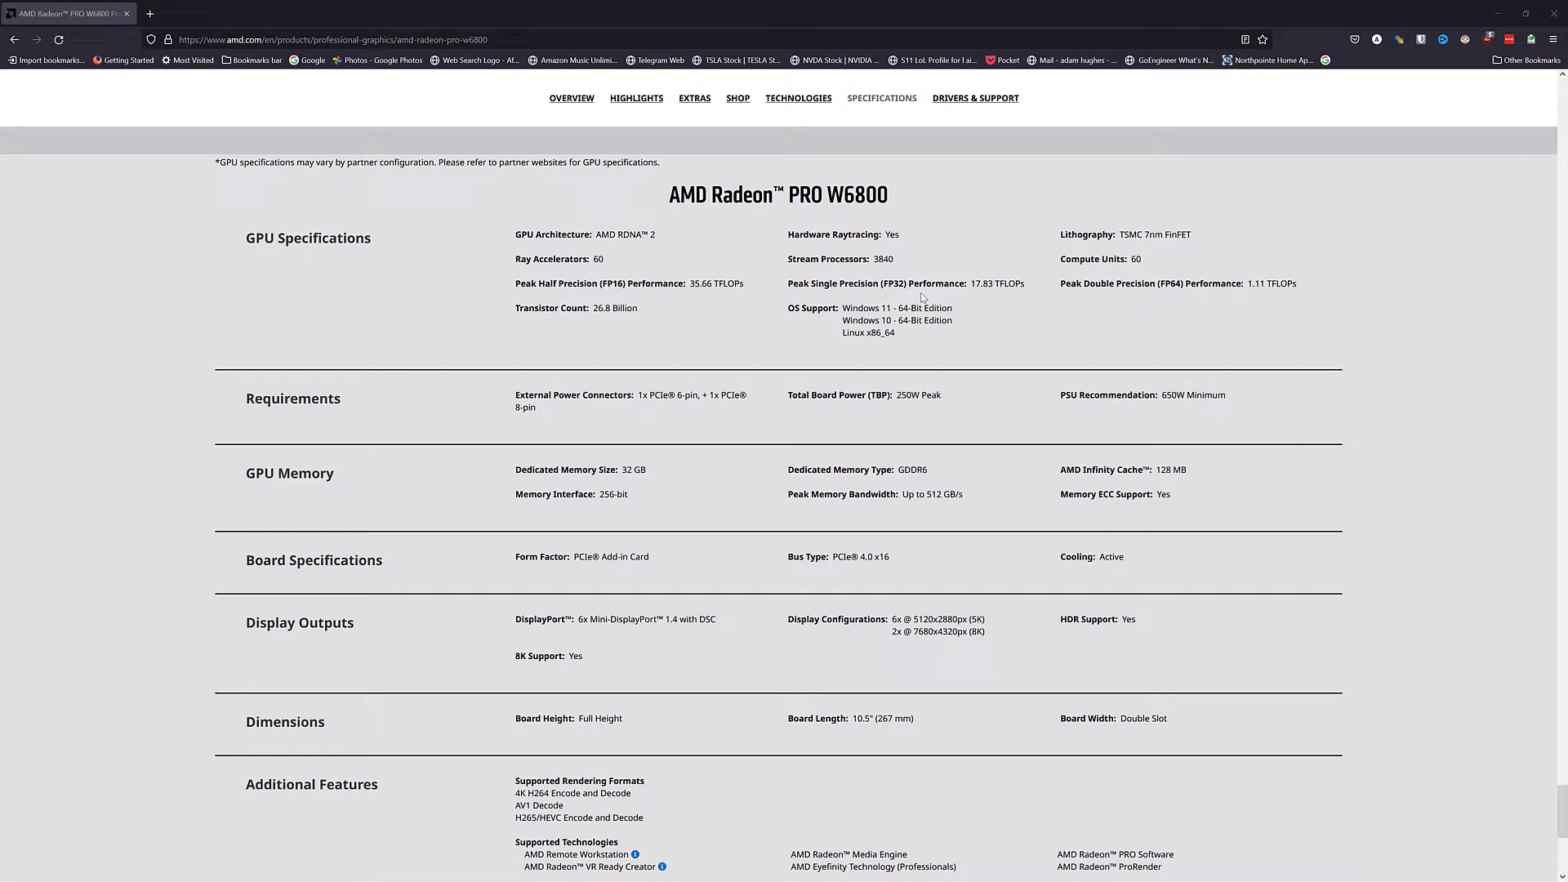
pyautogui.scroll(-1, 922, 298)
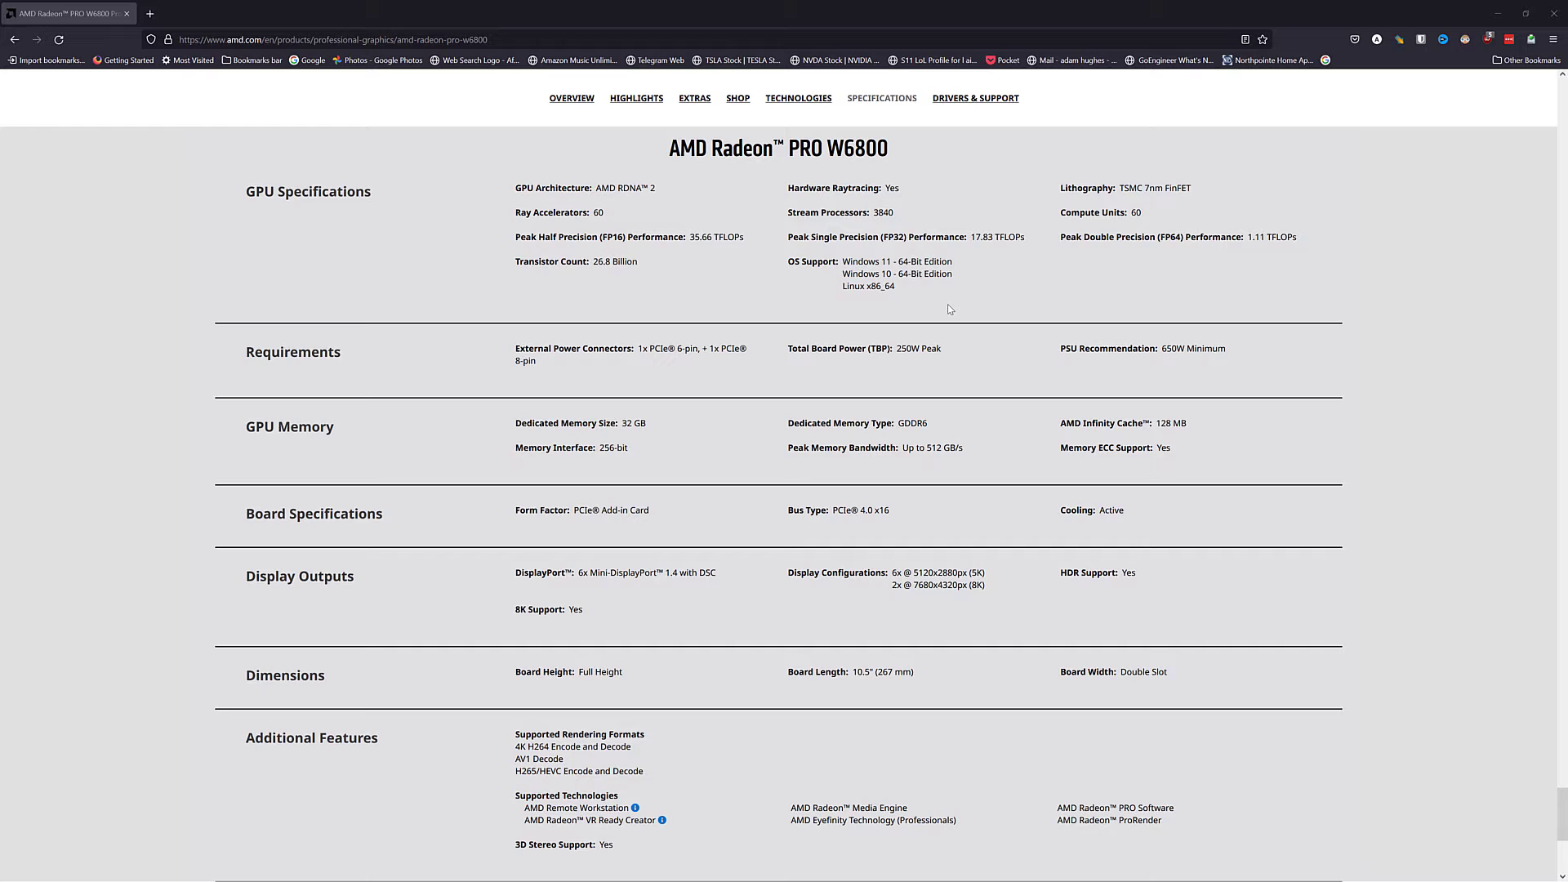
pyautogui.scroll(1, 808, 257)
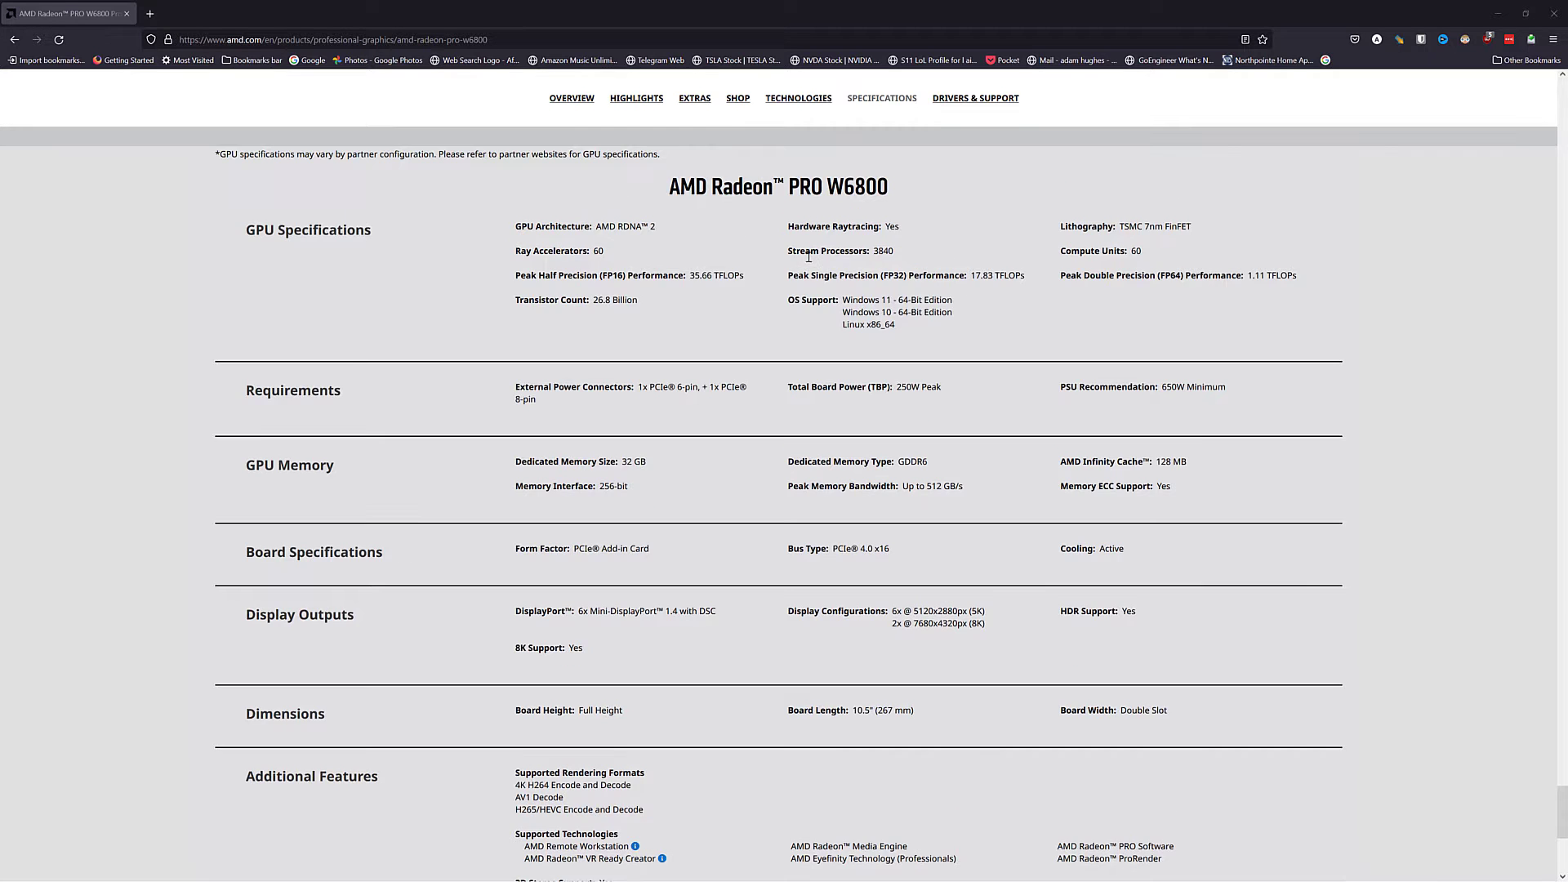
pyautogui.scroll(1, 807, 271)
pyautogui.scroll(-1, 759, 273)
pyautogui.scroll(-1, 589, 303)
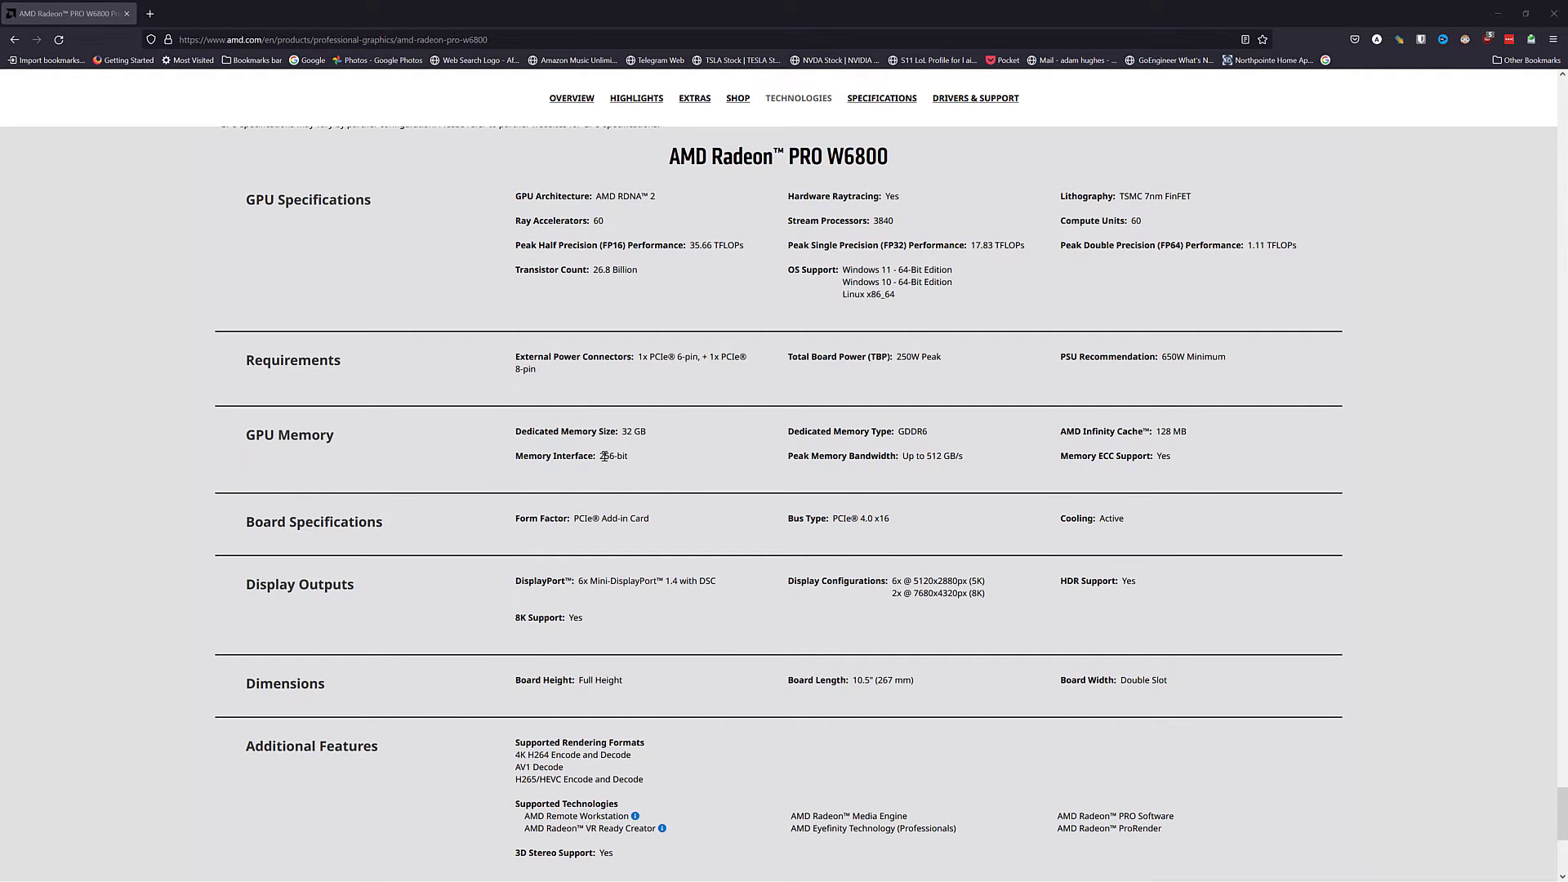
pyautogui.scroll(1, 601, 466)
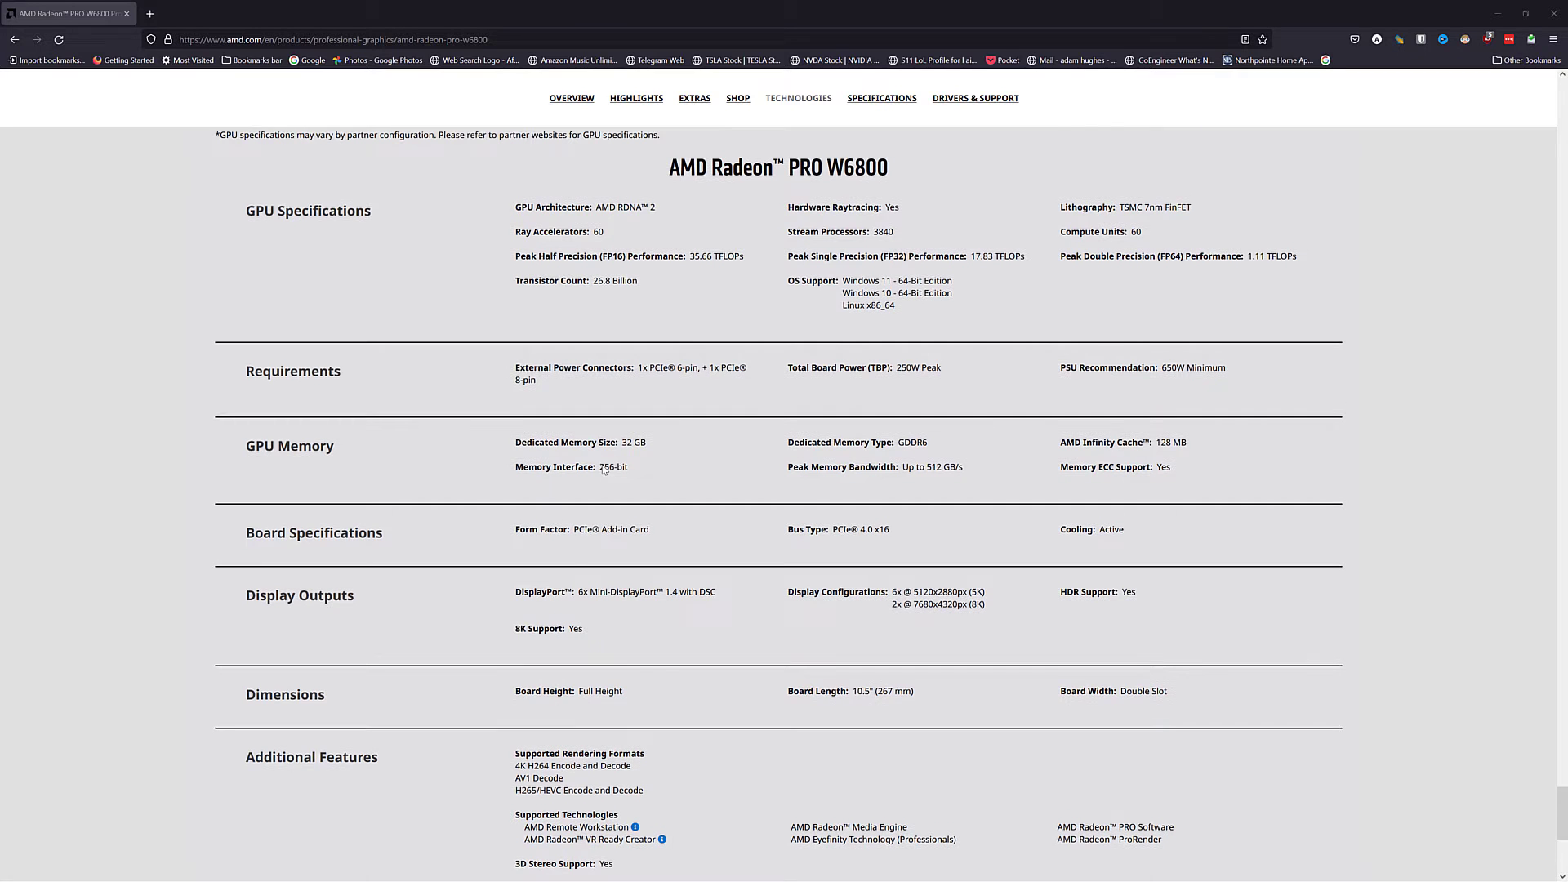
# - Highlight the 256-bit Memory Interface value and scroll toward Product Basics
pyautogui.doubleClick(606, 468)
pyautogui.scroll(-1, 757, 491)
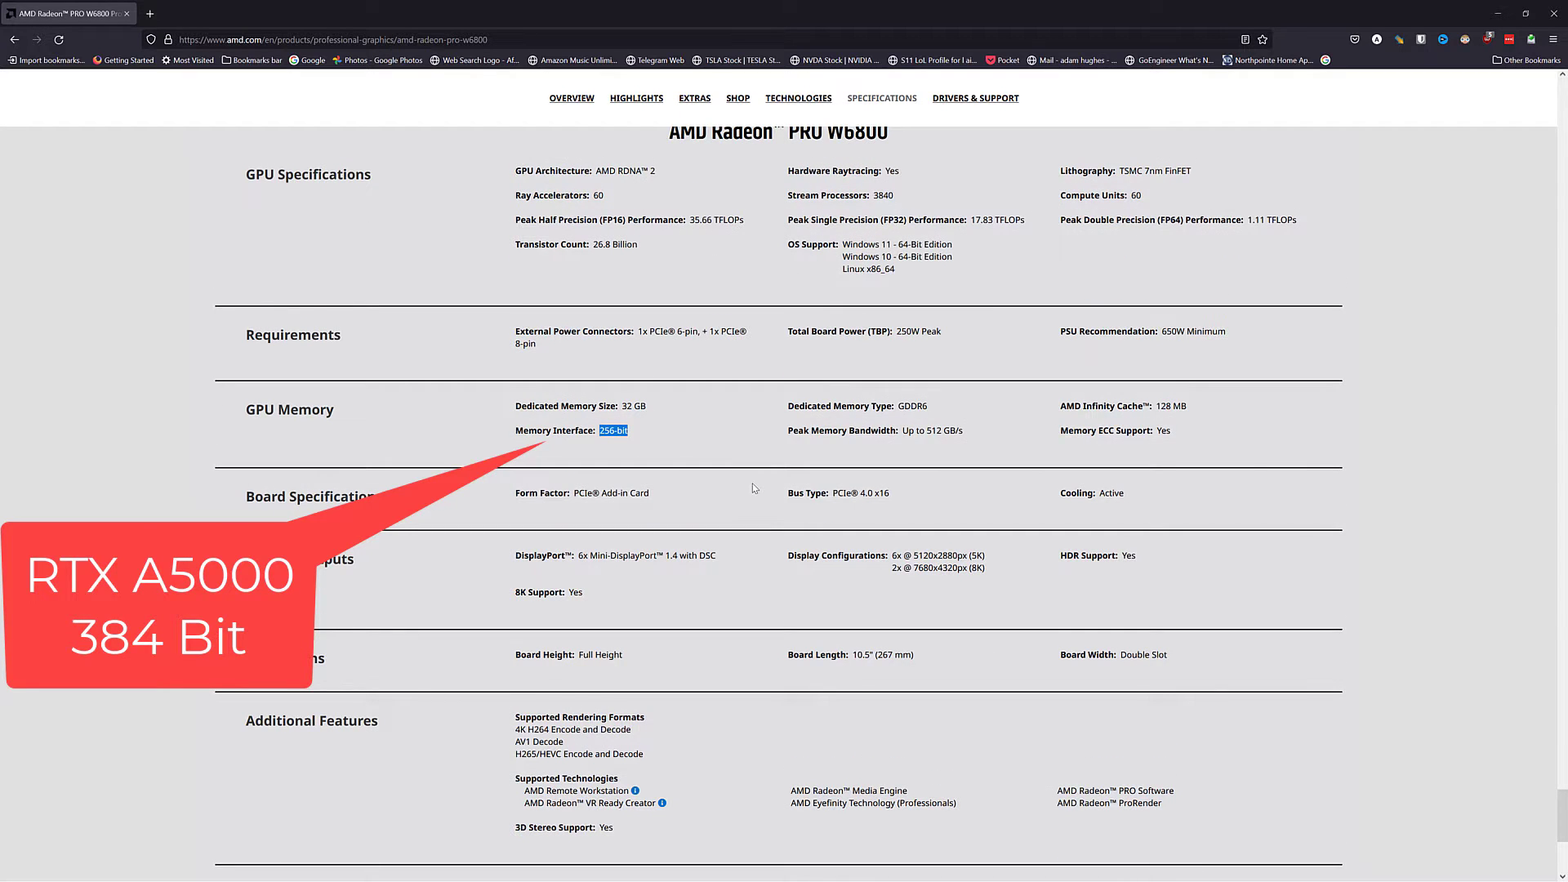
pyautogui.scroll(-1, 754, 486)
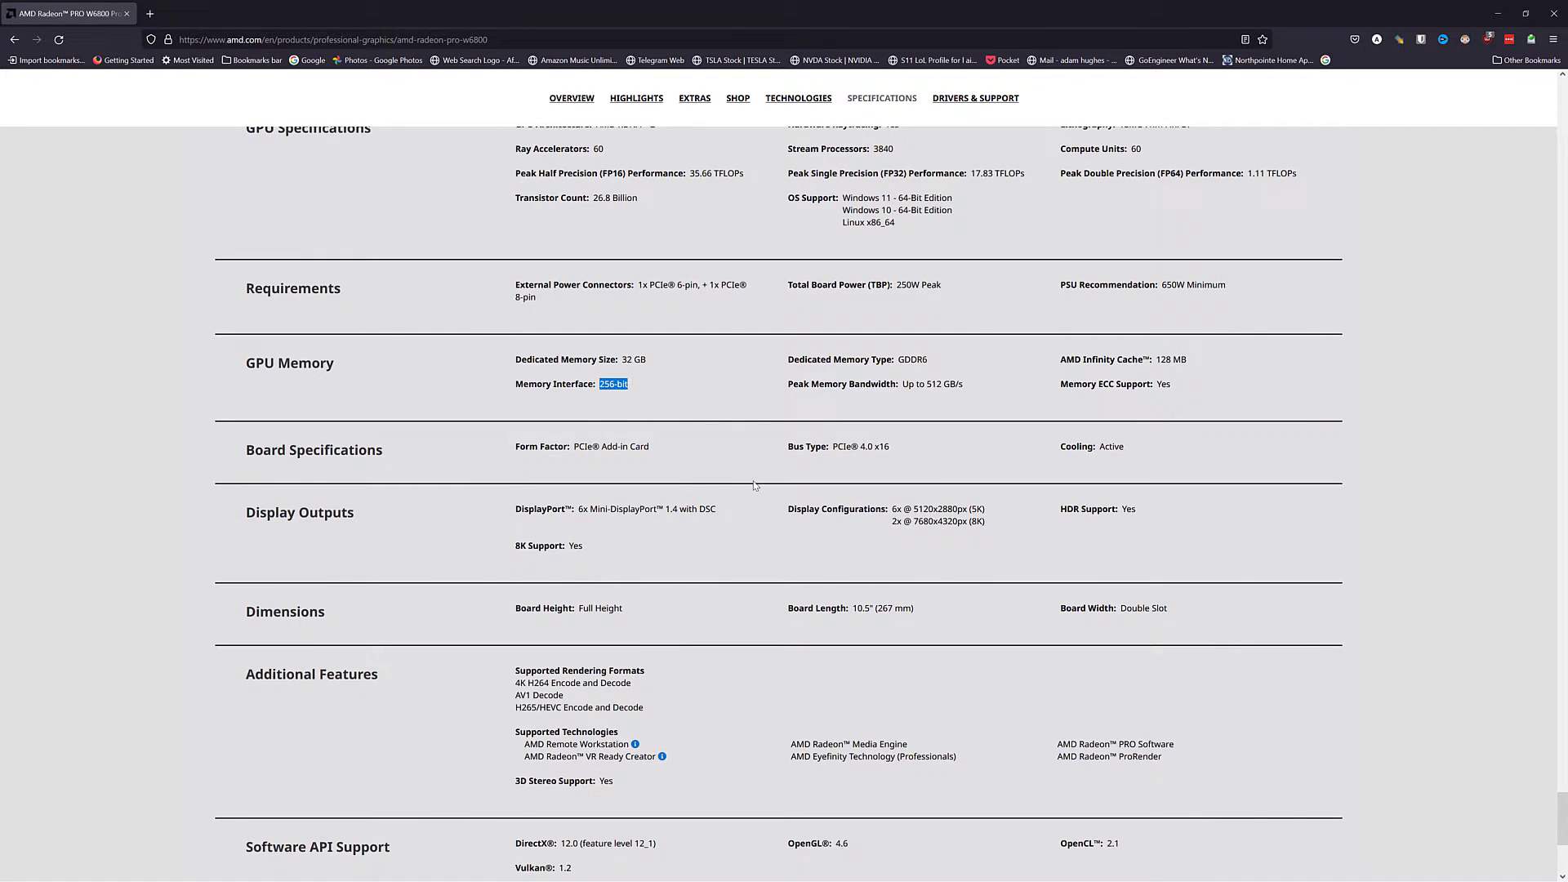
pyautogui.scroll(-2, 755, 486)
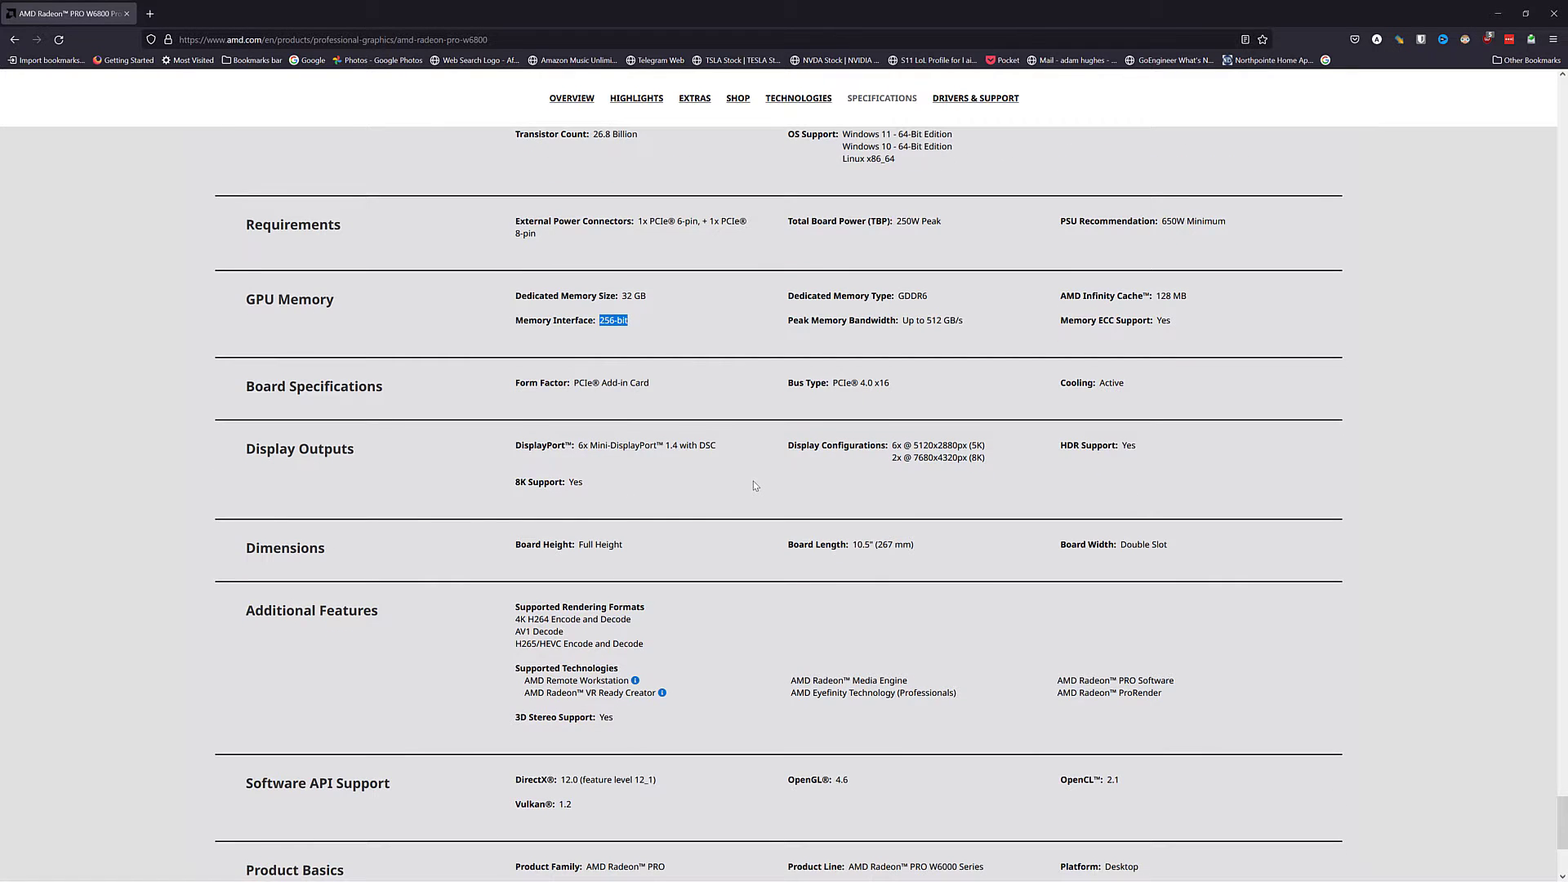
# - Finish reviewing Product Basics, then minimize Firefox to reveal SOLIDWORKS and Task Manager
pyautogui.scroll(1, 754, 486)
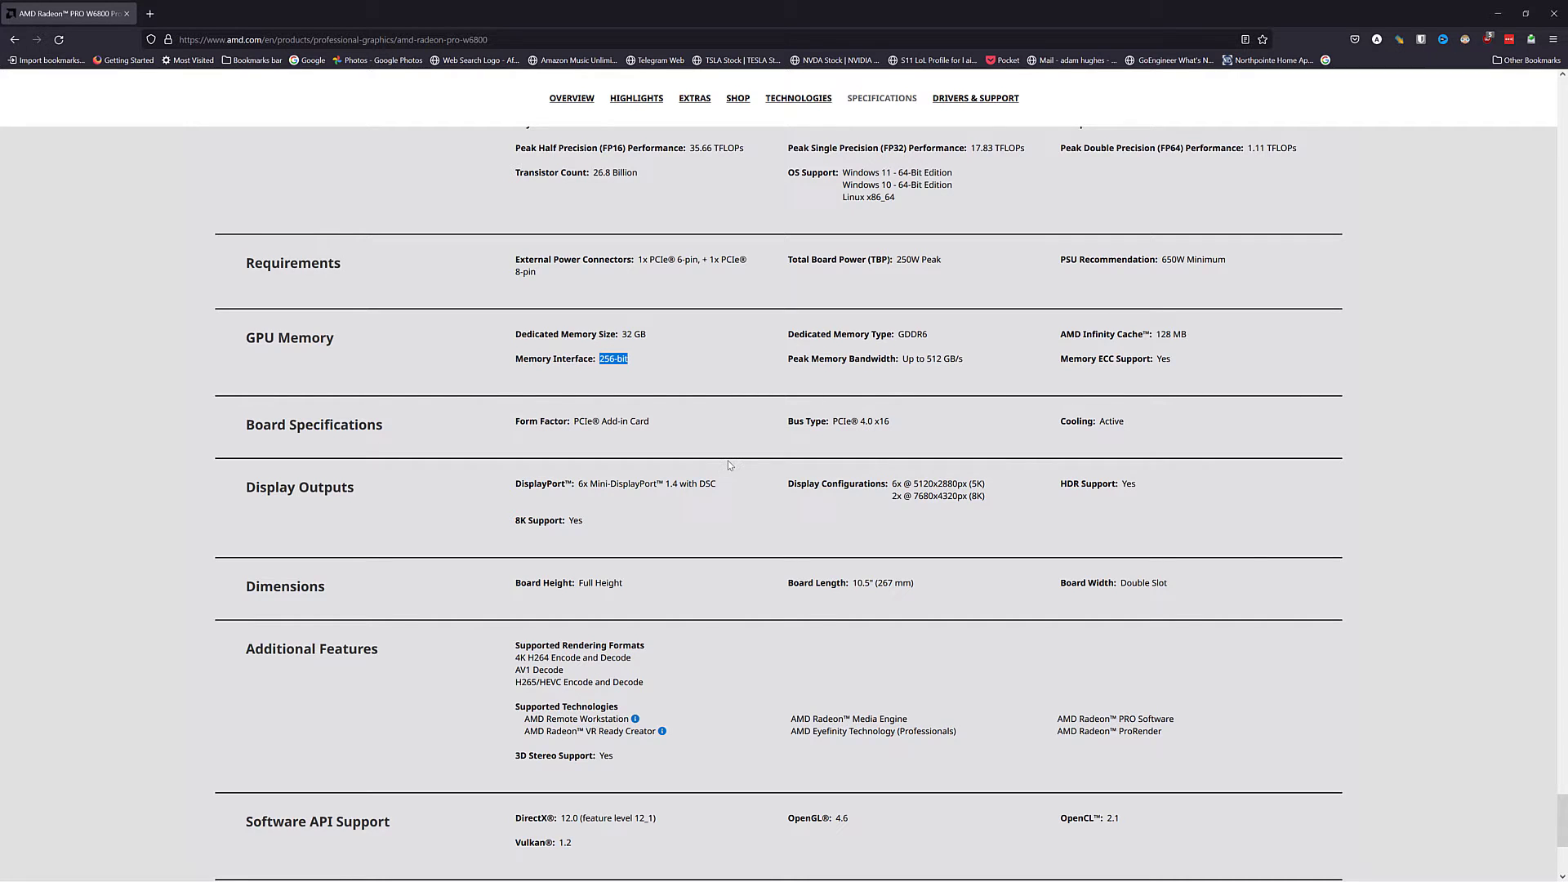
pyautogui.scroll(-4, 730, 466)
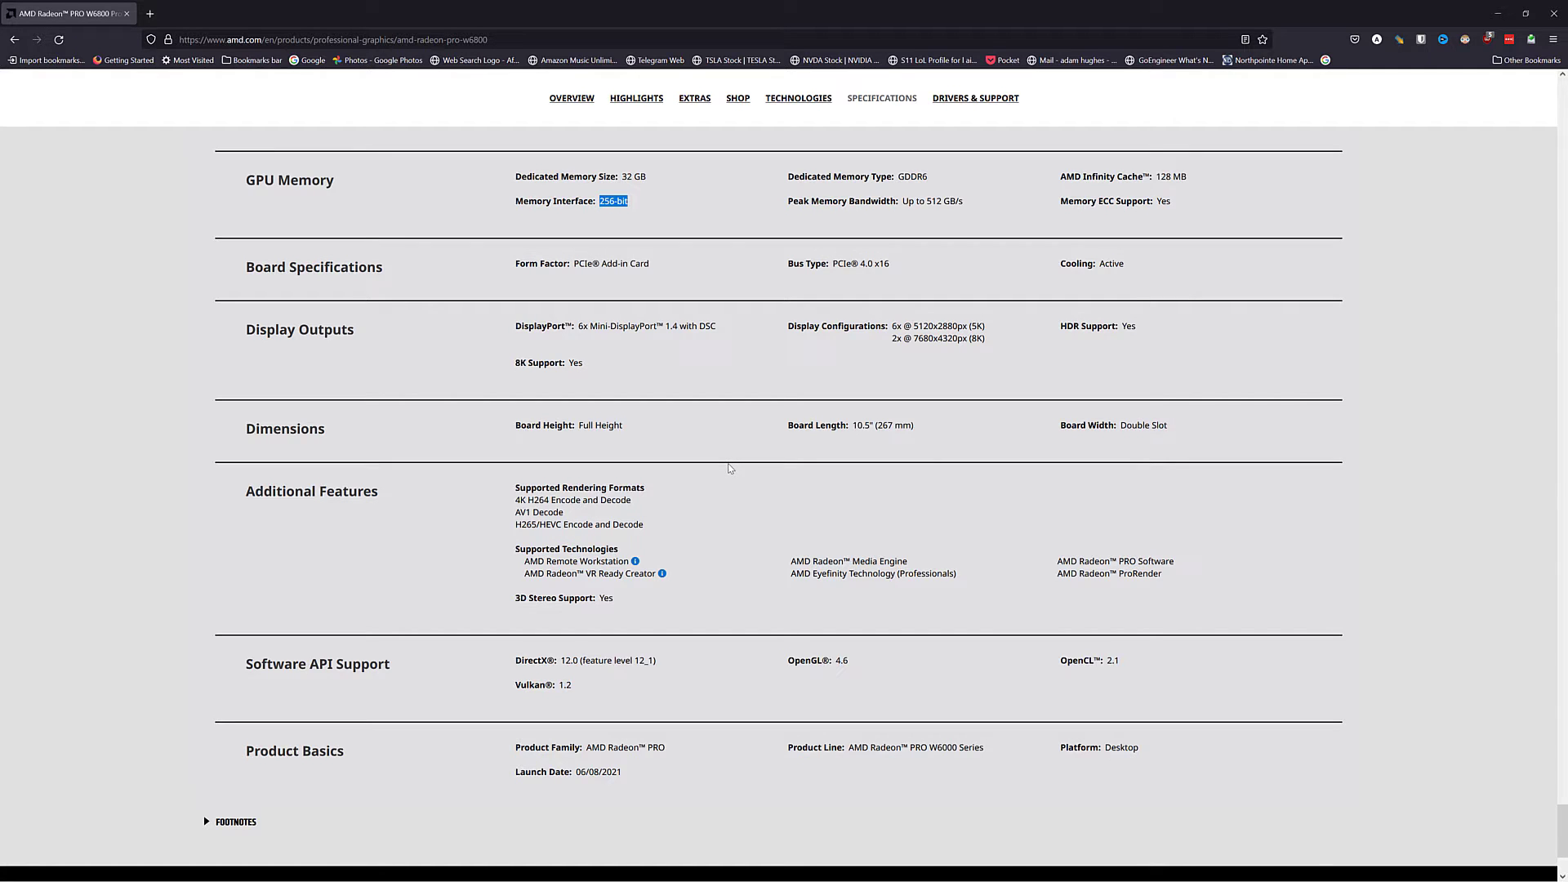
pyautogui.scroll(1, 731, 470)
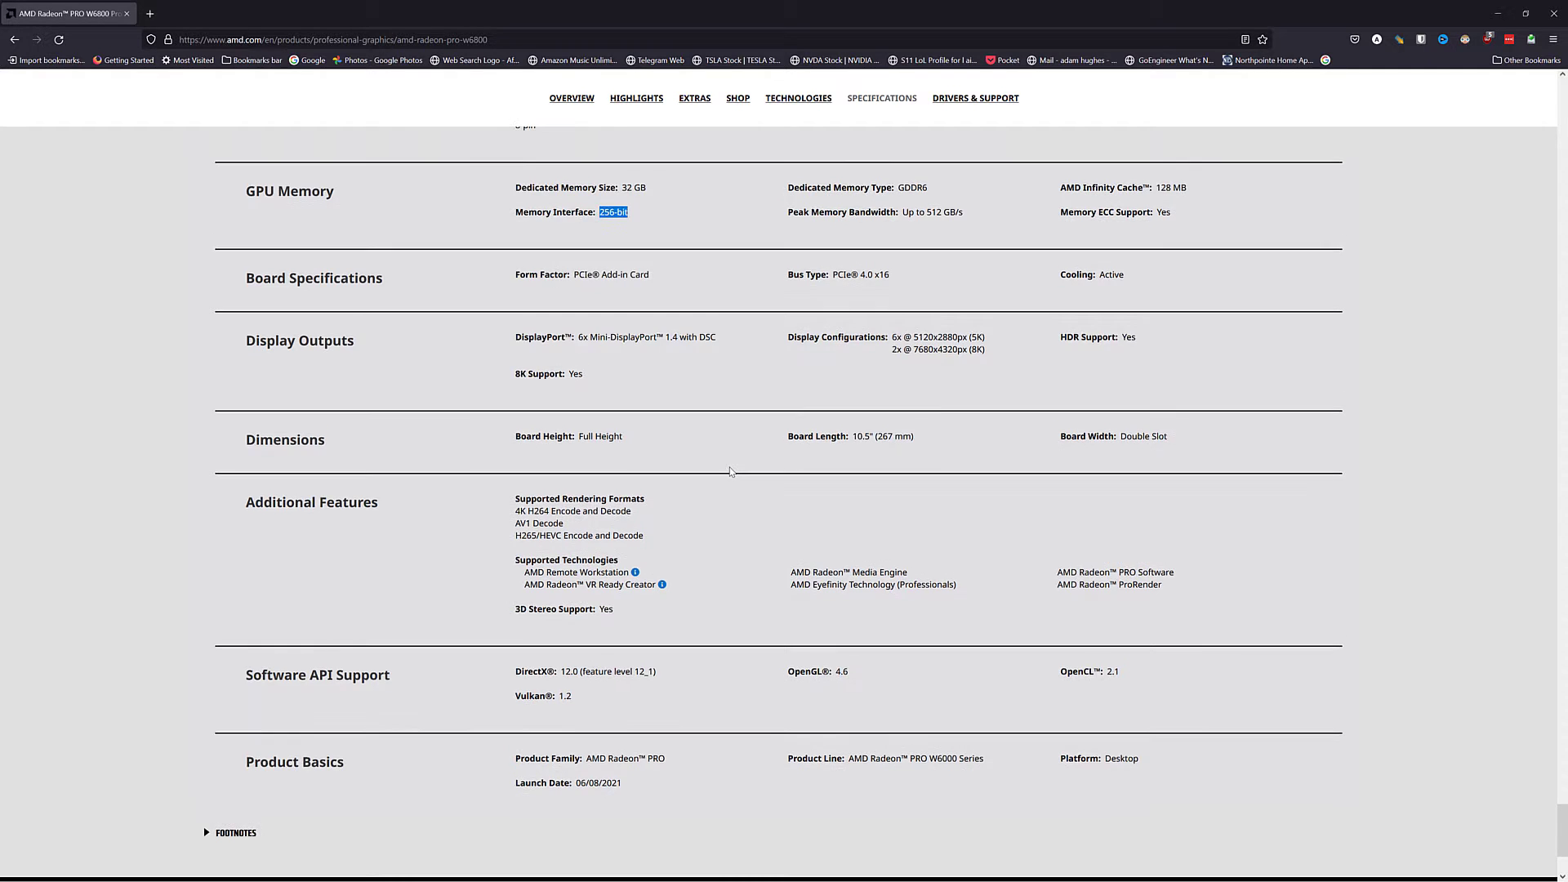
pyautogui.click(1498, 13)
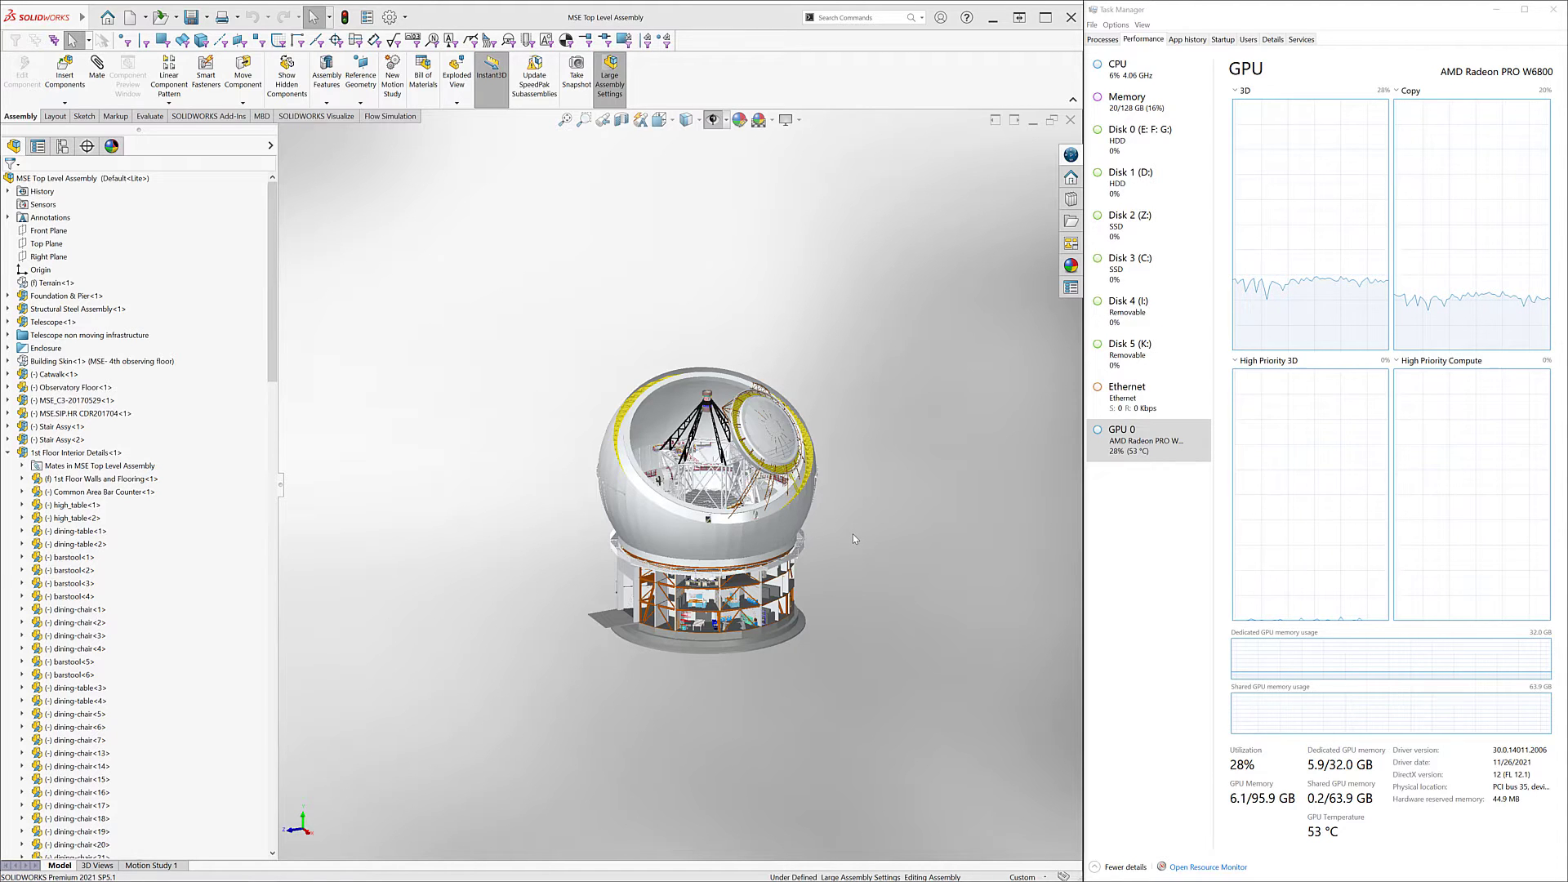
# - Collapse 1st Floor Interior Details, browse then collapse the Mates folder, and zoom in
pyautogui.click(7, 453)
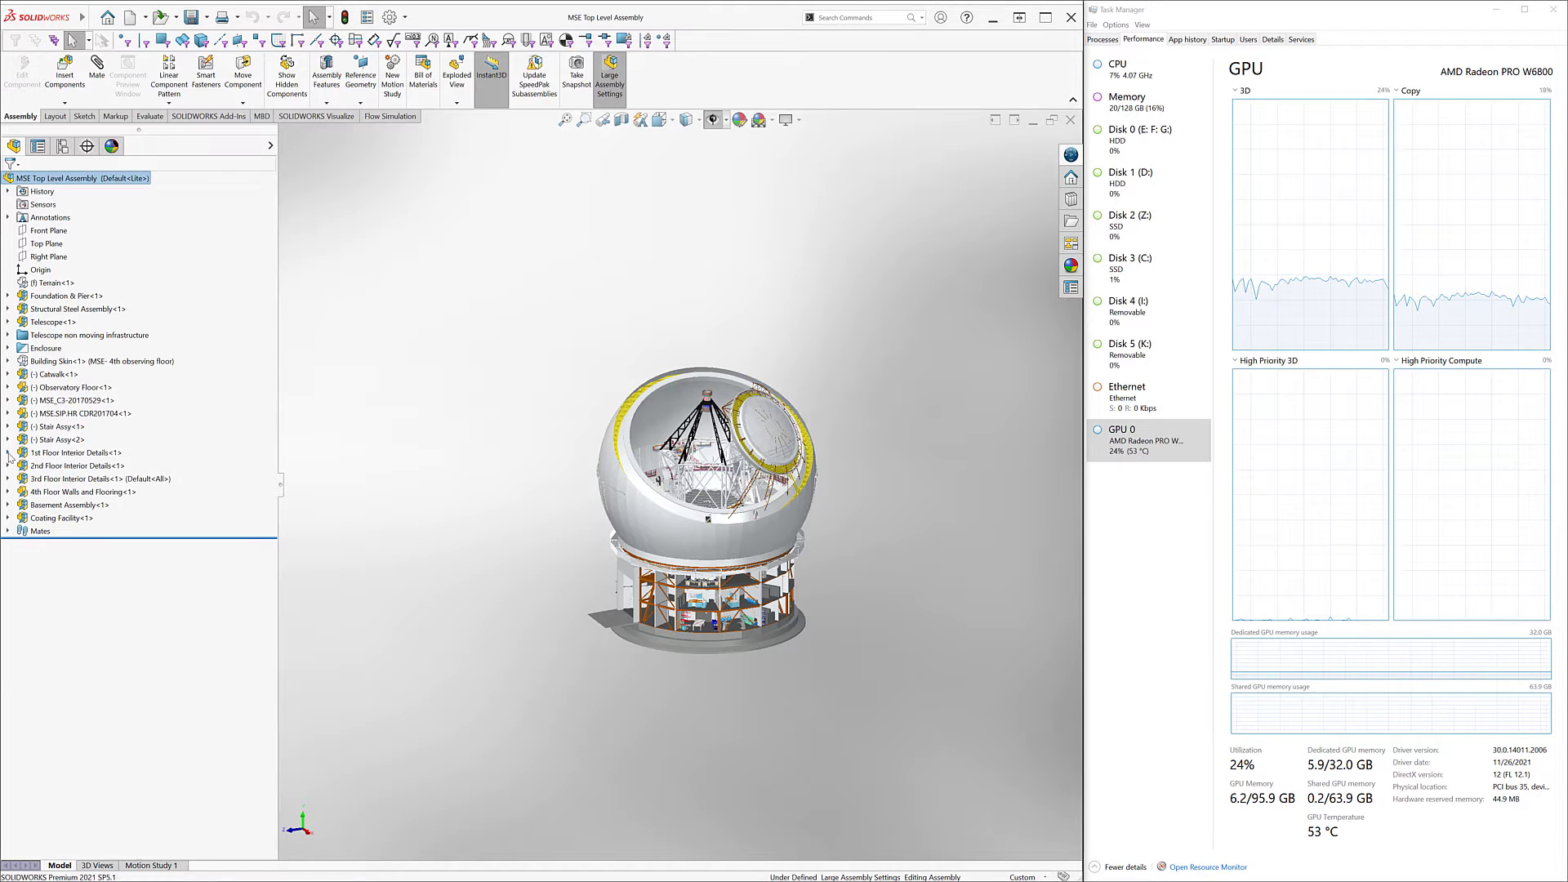
pyautogui.click(8, 531)
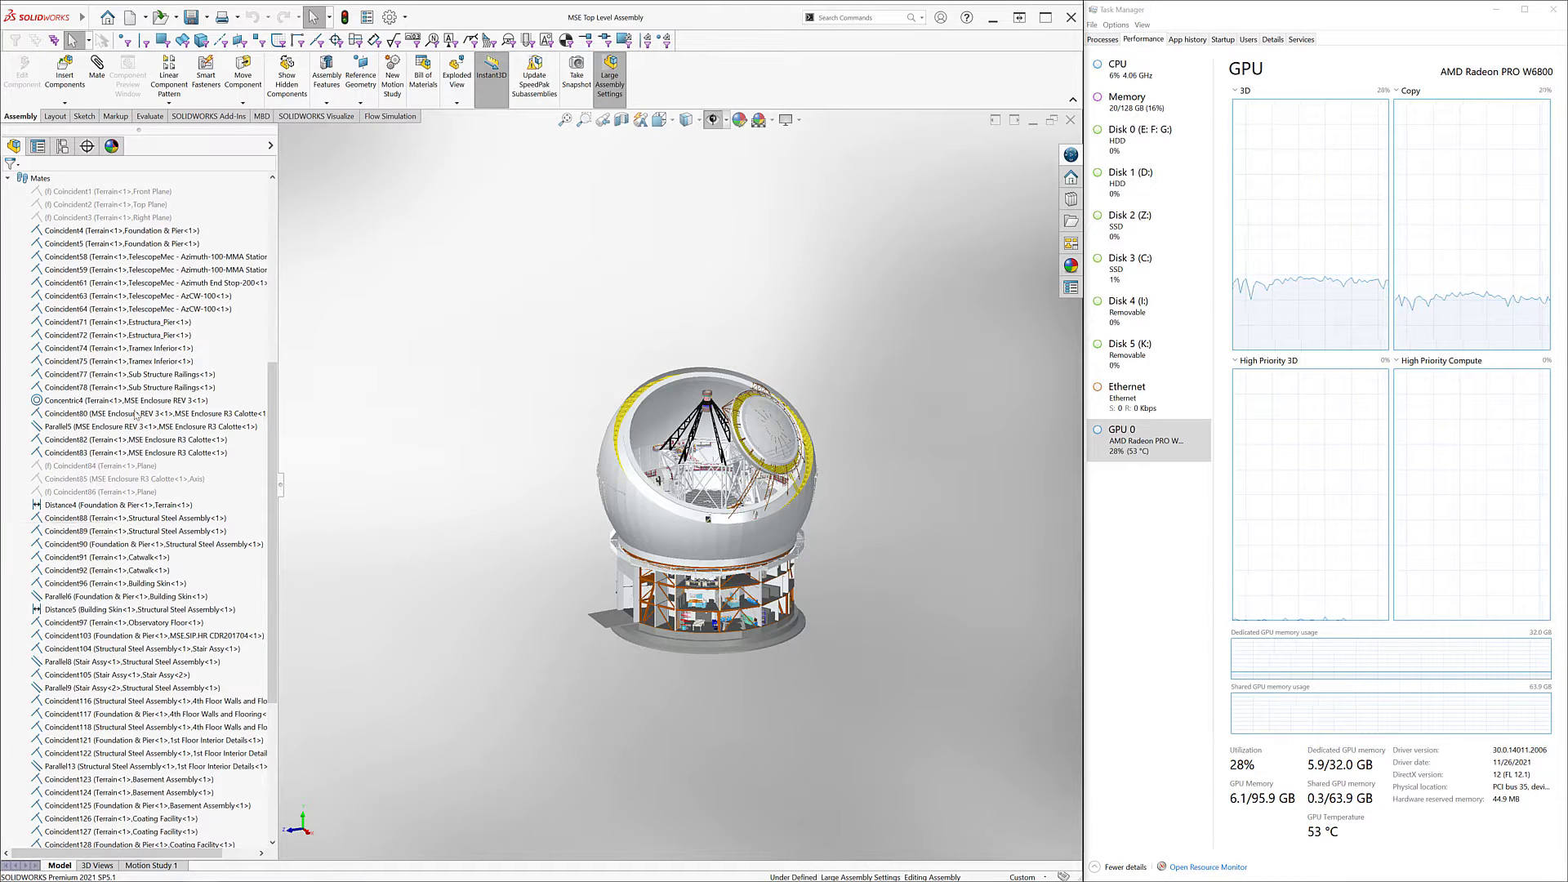
pyautogui.moveTo(137, 418)
pyautogui.click(7, 178)
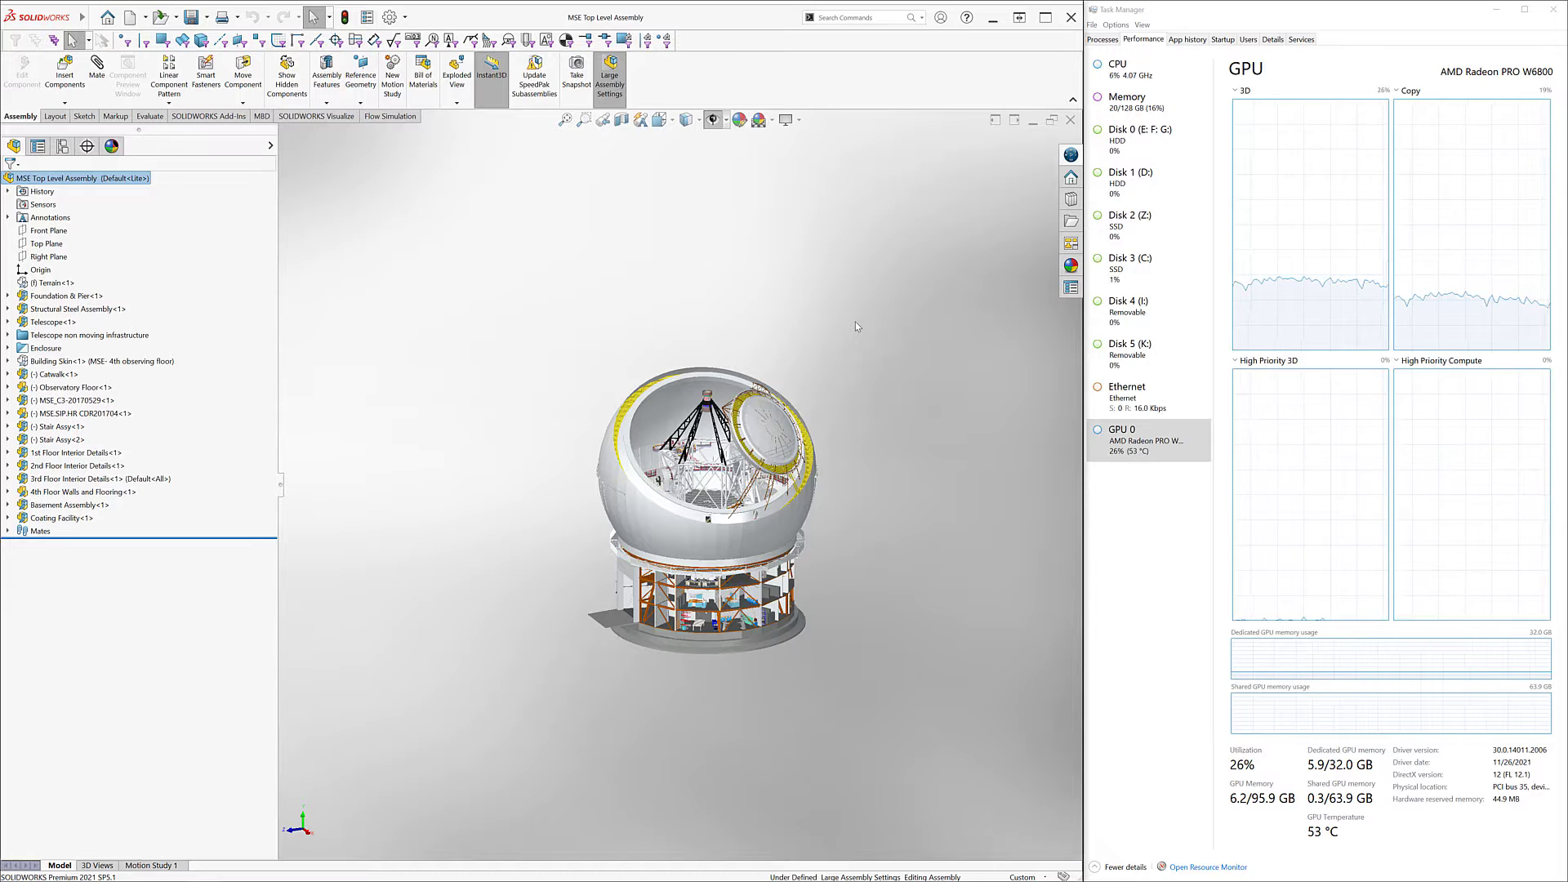
pyautogui.scroll(2, 855, 327)
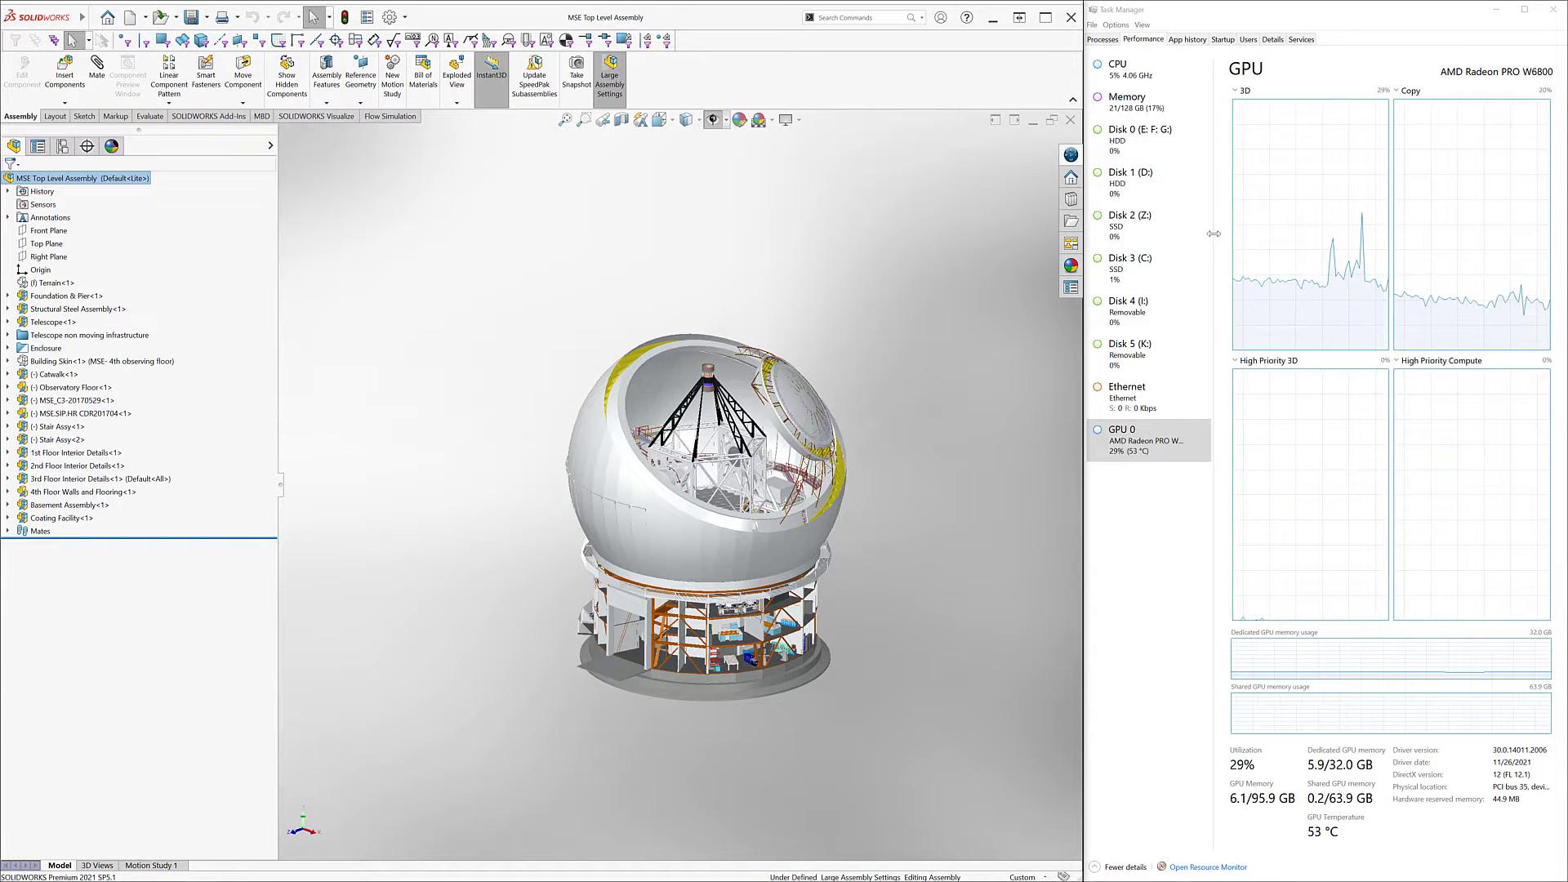
pyautogui.click(1184, 75)
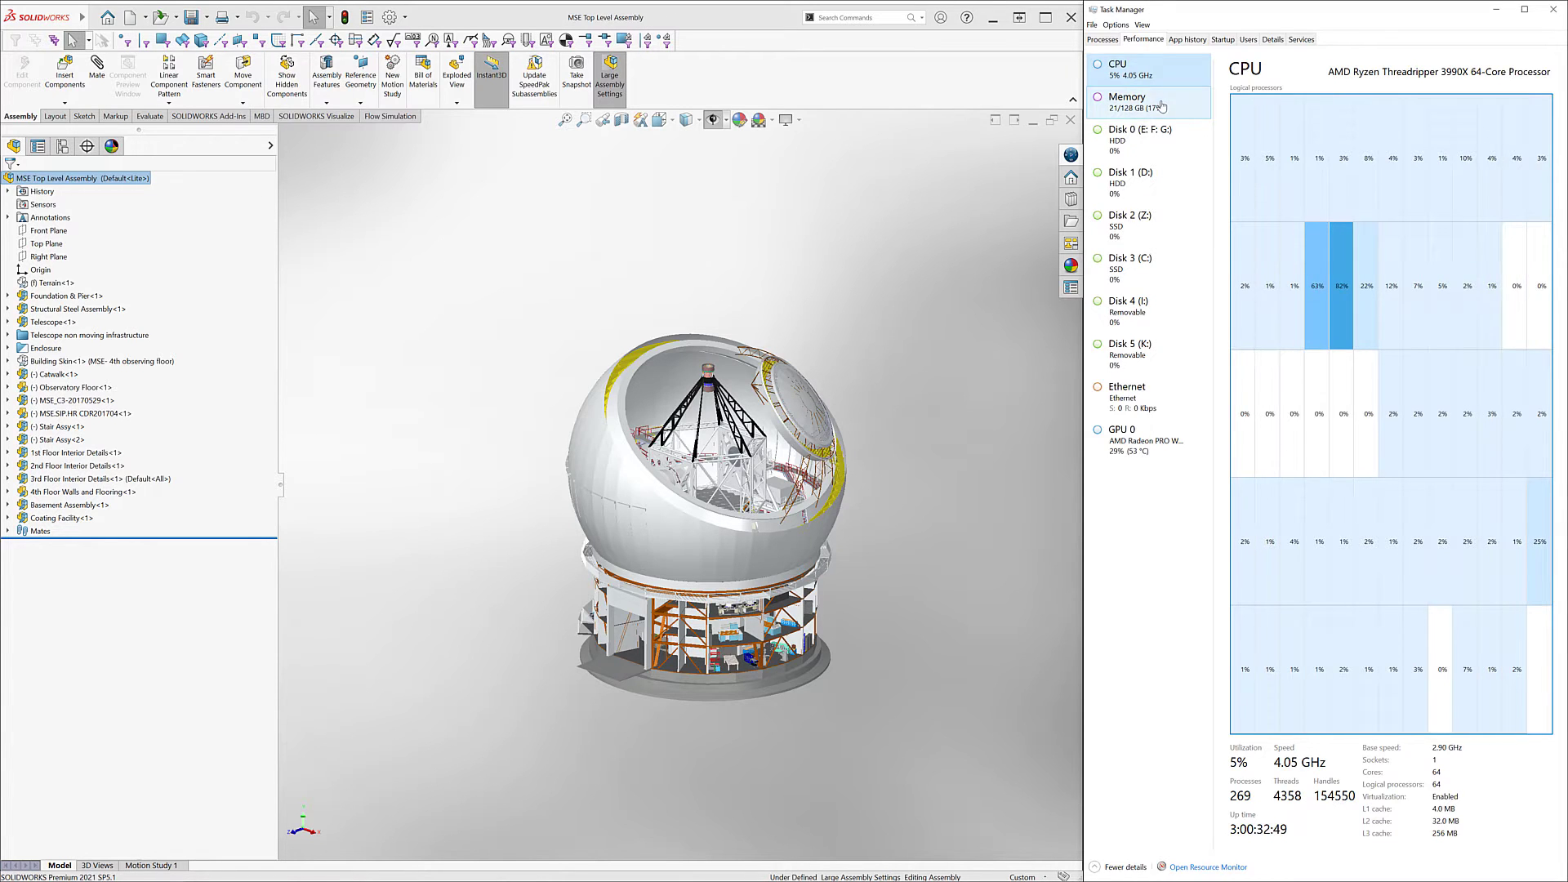
pyautogui.click(1160, 106)
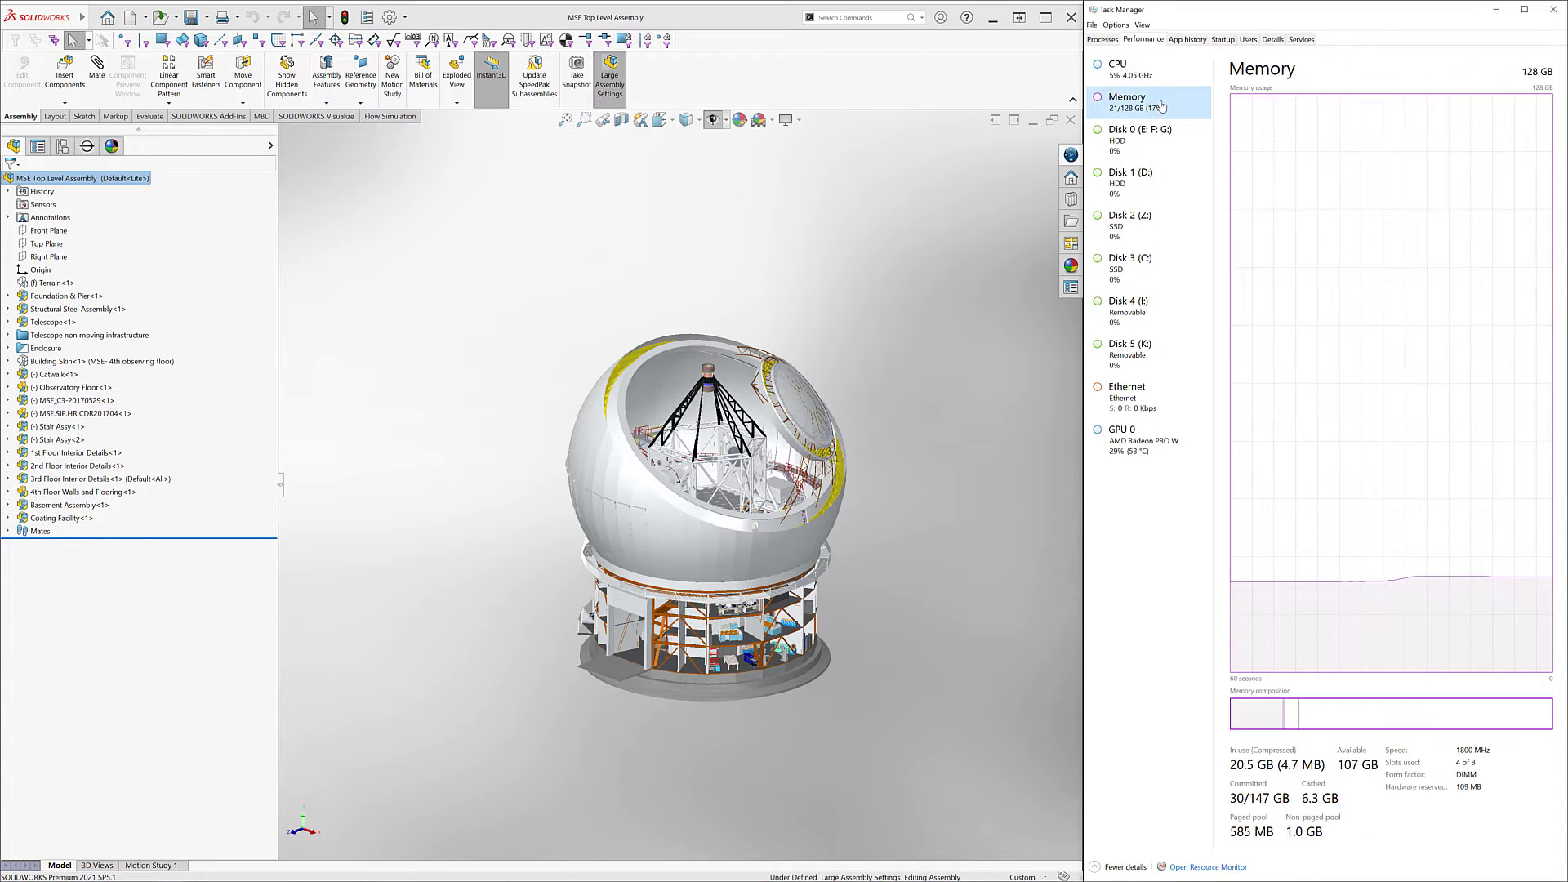
pyautogui.click(1143, 441)
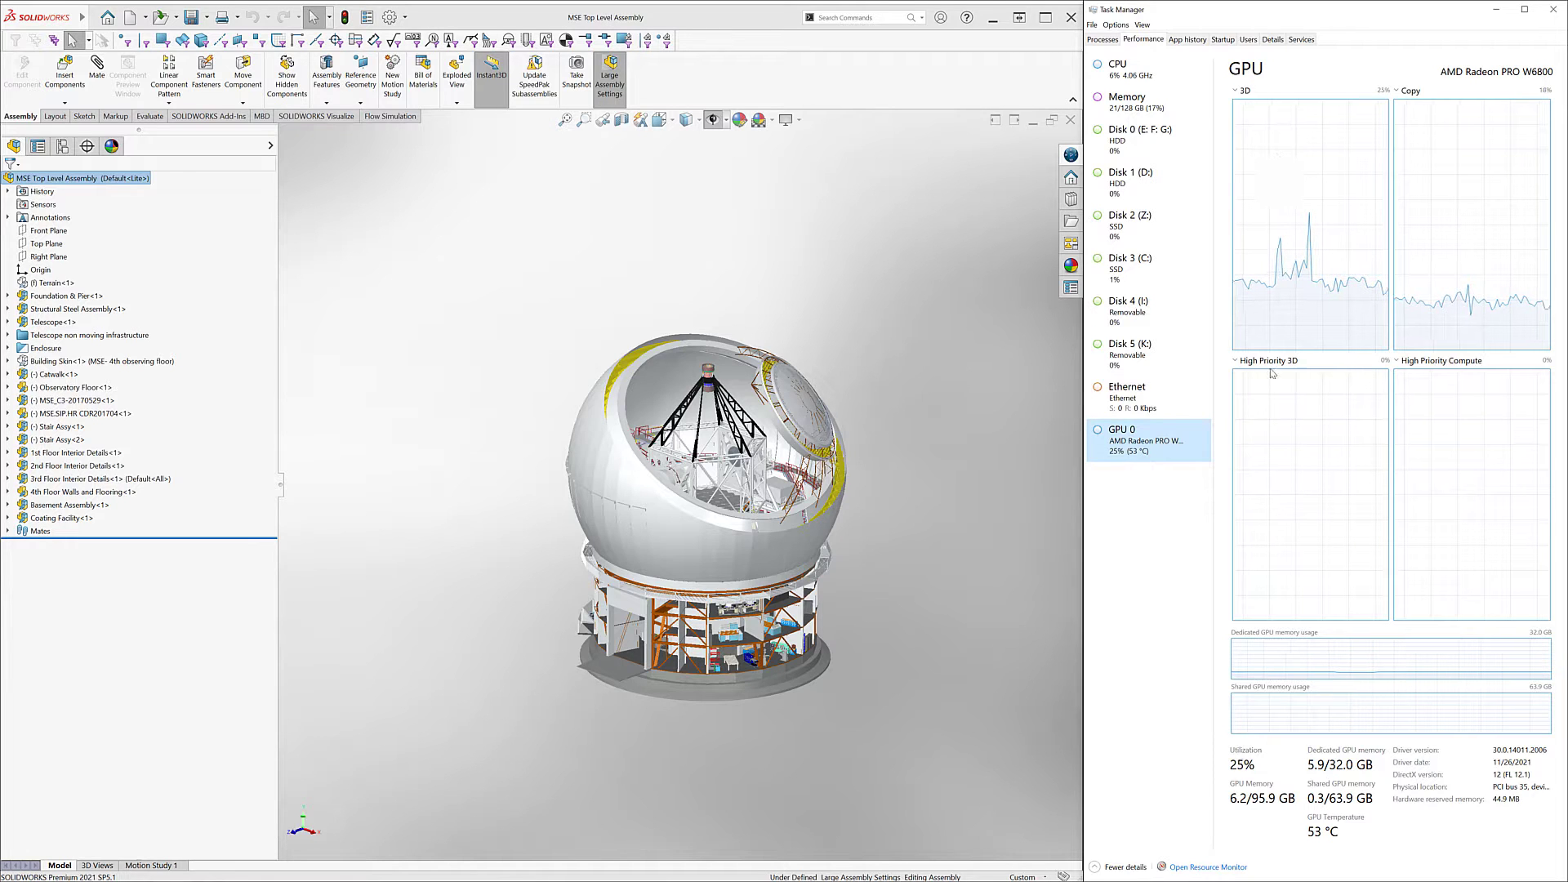
pyautogui.click(1241, 363)
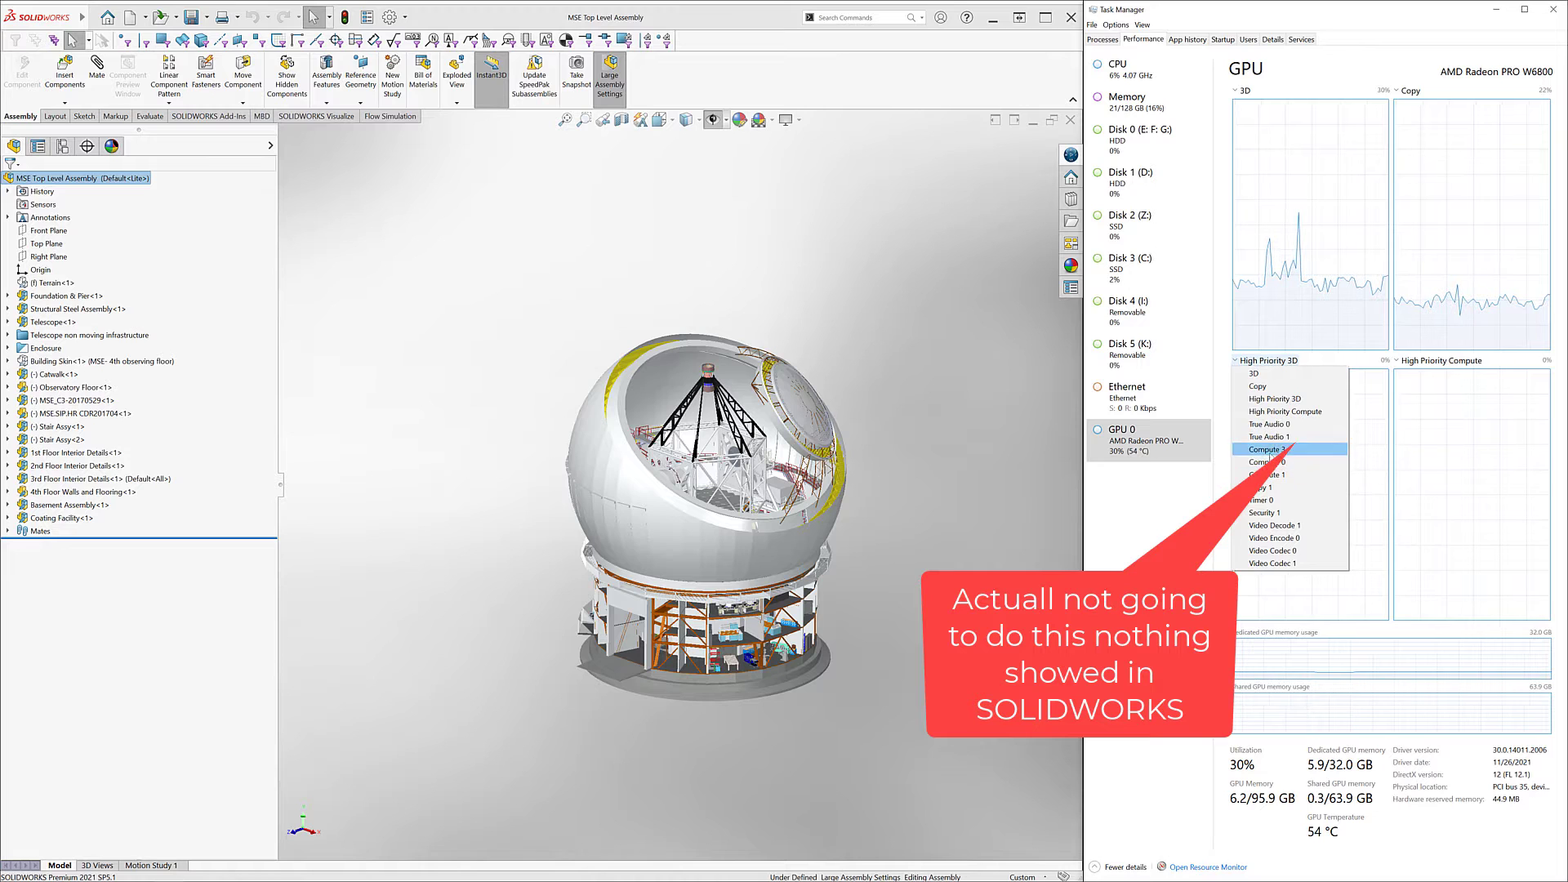
pyautogui.click(946, 424)
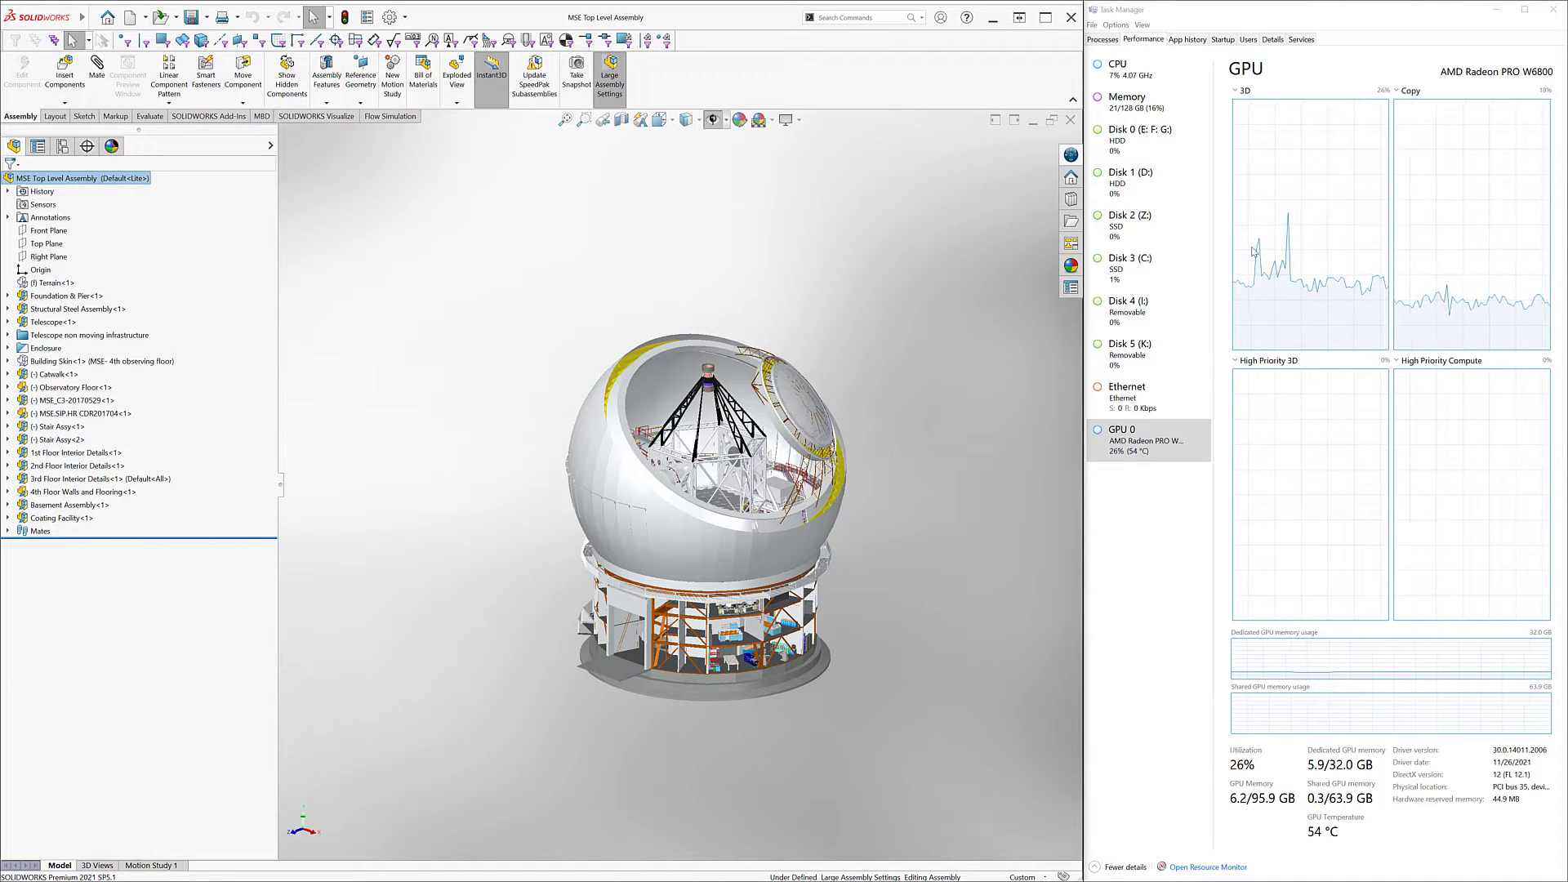
# - Orbit the observatory to view it from above, the sides and underneath, ending upright
pyautogui.moveTo(909, 437); pyautogui.dragTo(506, 443, button='middle')
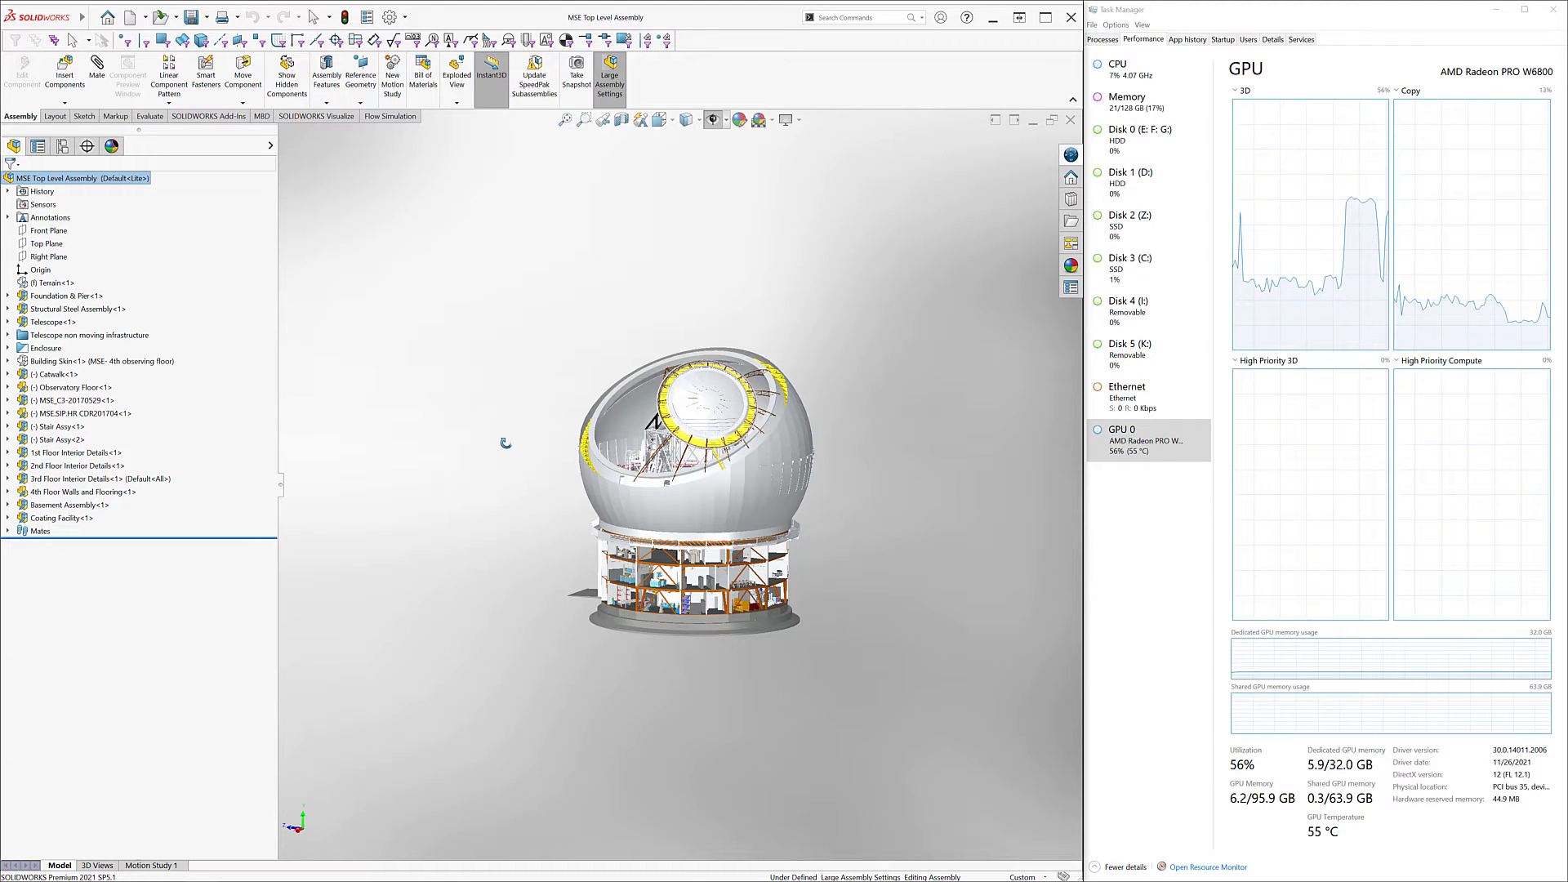
pyautogui.press('Escape')
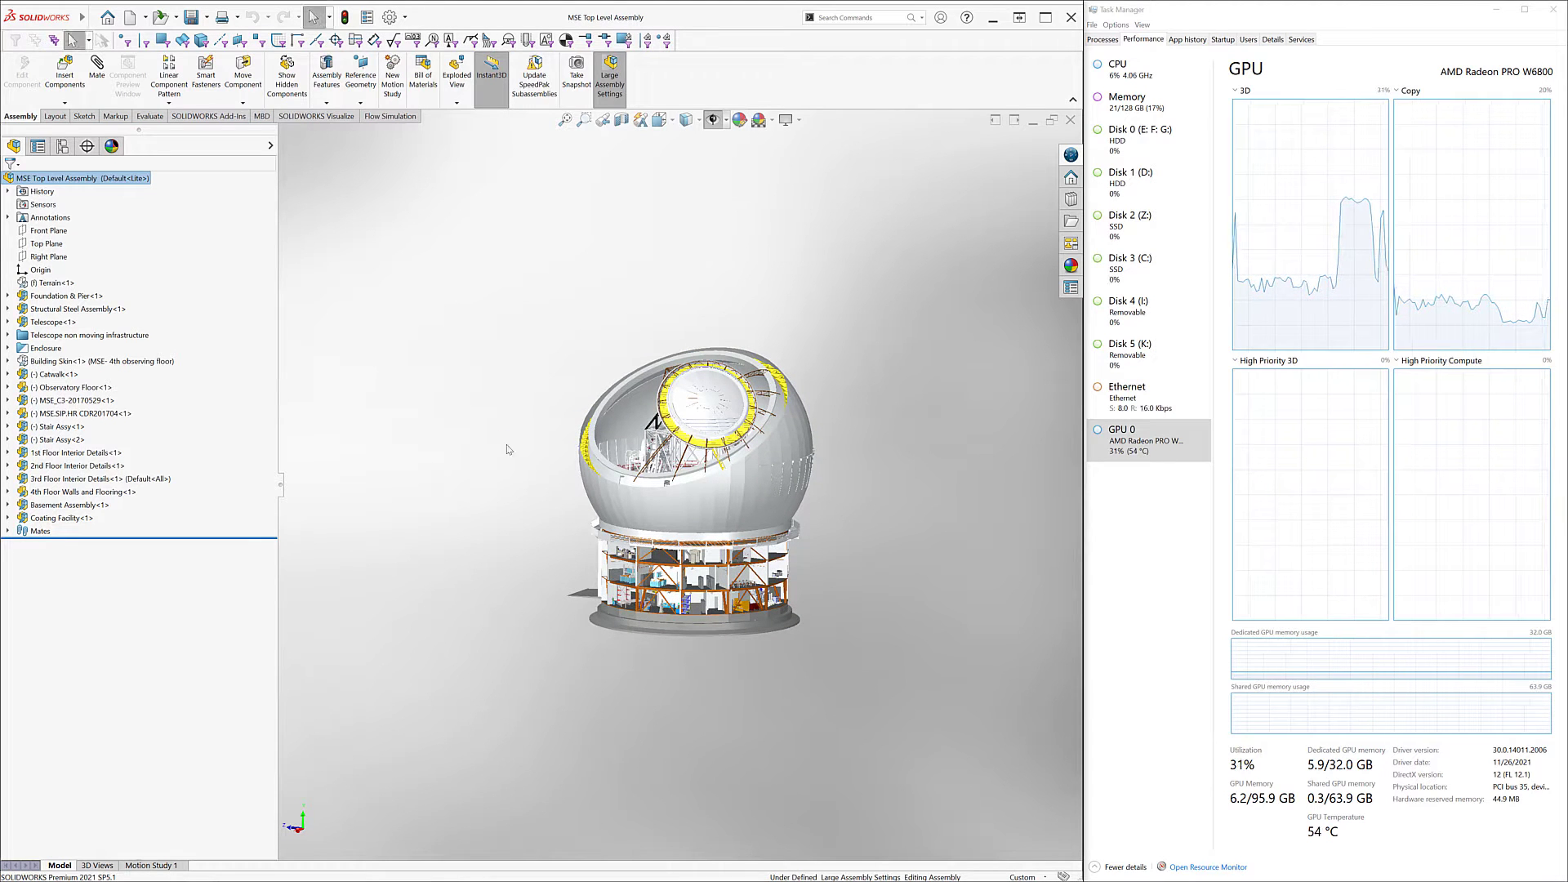
pyautogui.moveTo(505, 459); pyautogui.dragTo(754, 683, button='middle')
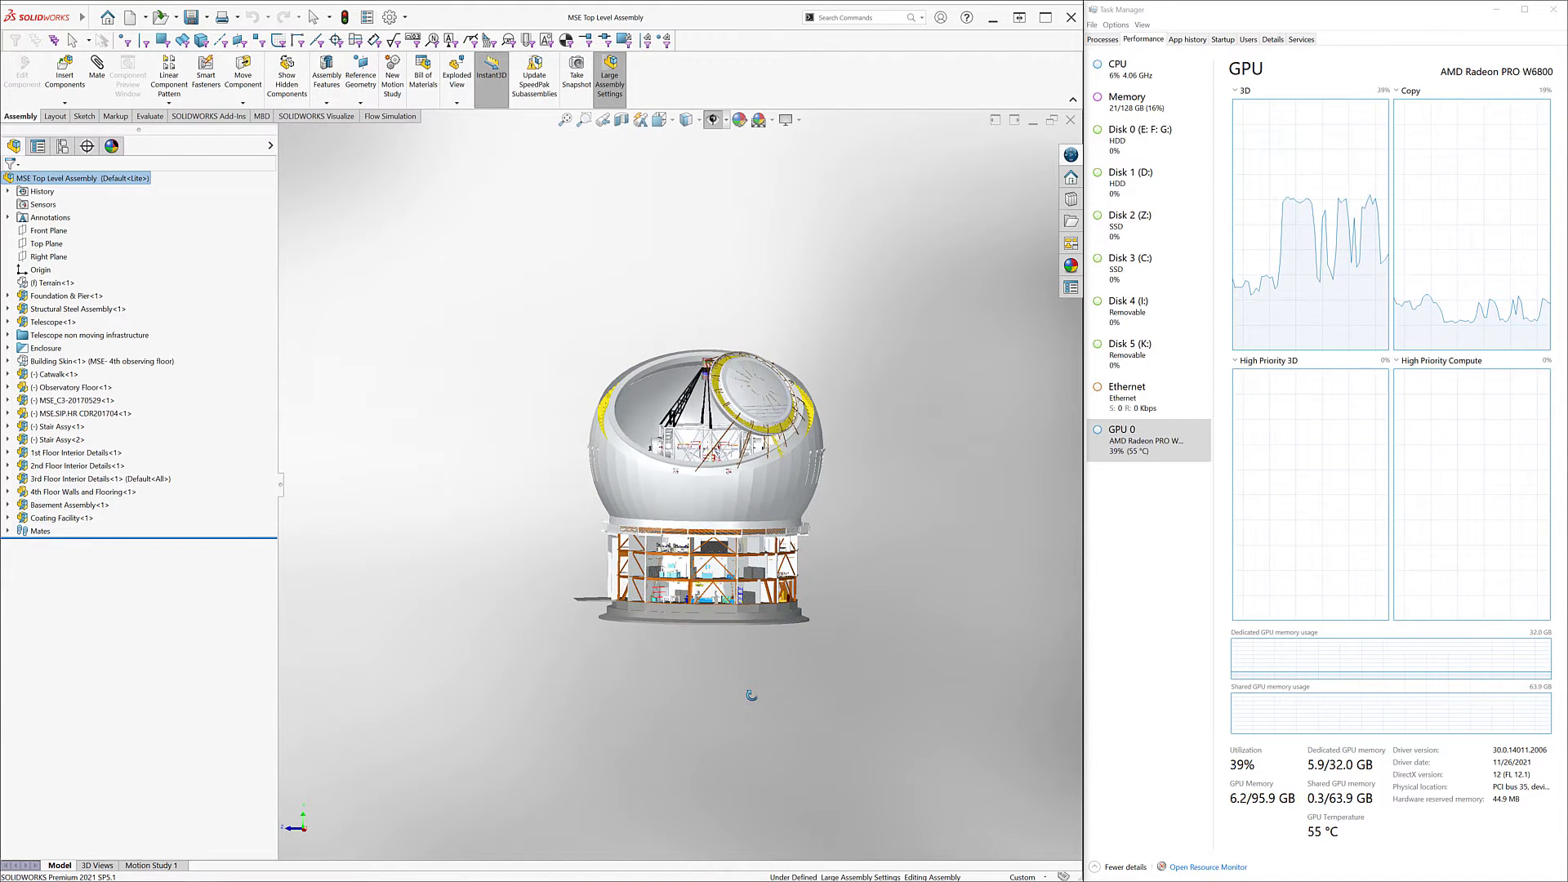
pyautogui.moveTo(751, 695); pyautogui.dragTo(687, 664, button='middle')
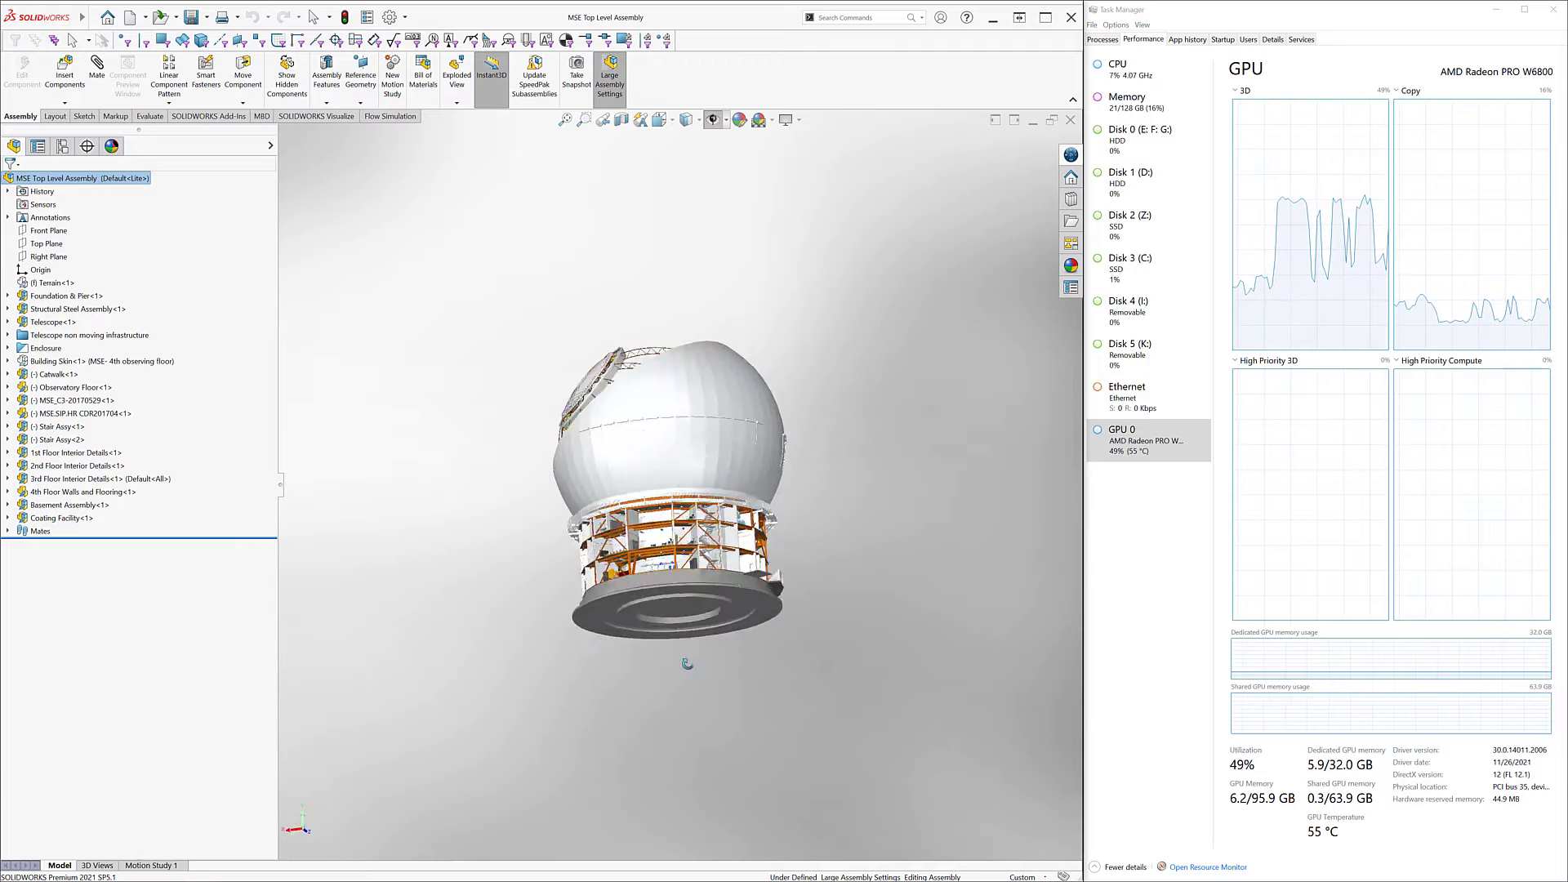
pyautogui.moveTo(788, 766); pyautogui.dragTo(839, 602, button='middle')
pyautogui.moveTo(755, 708); pyautogui.dragTo(683, 688, button='middle')
pyautogui.moveTo(836, 580); pyautogui.dragTo(835, 606, button='middle')
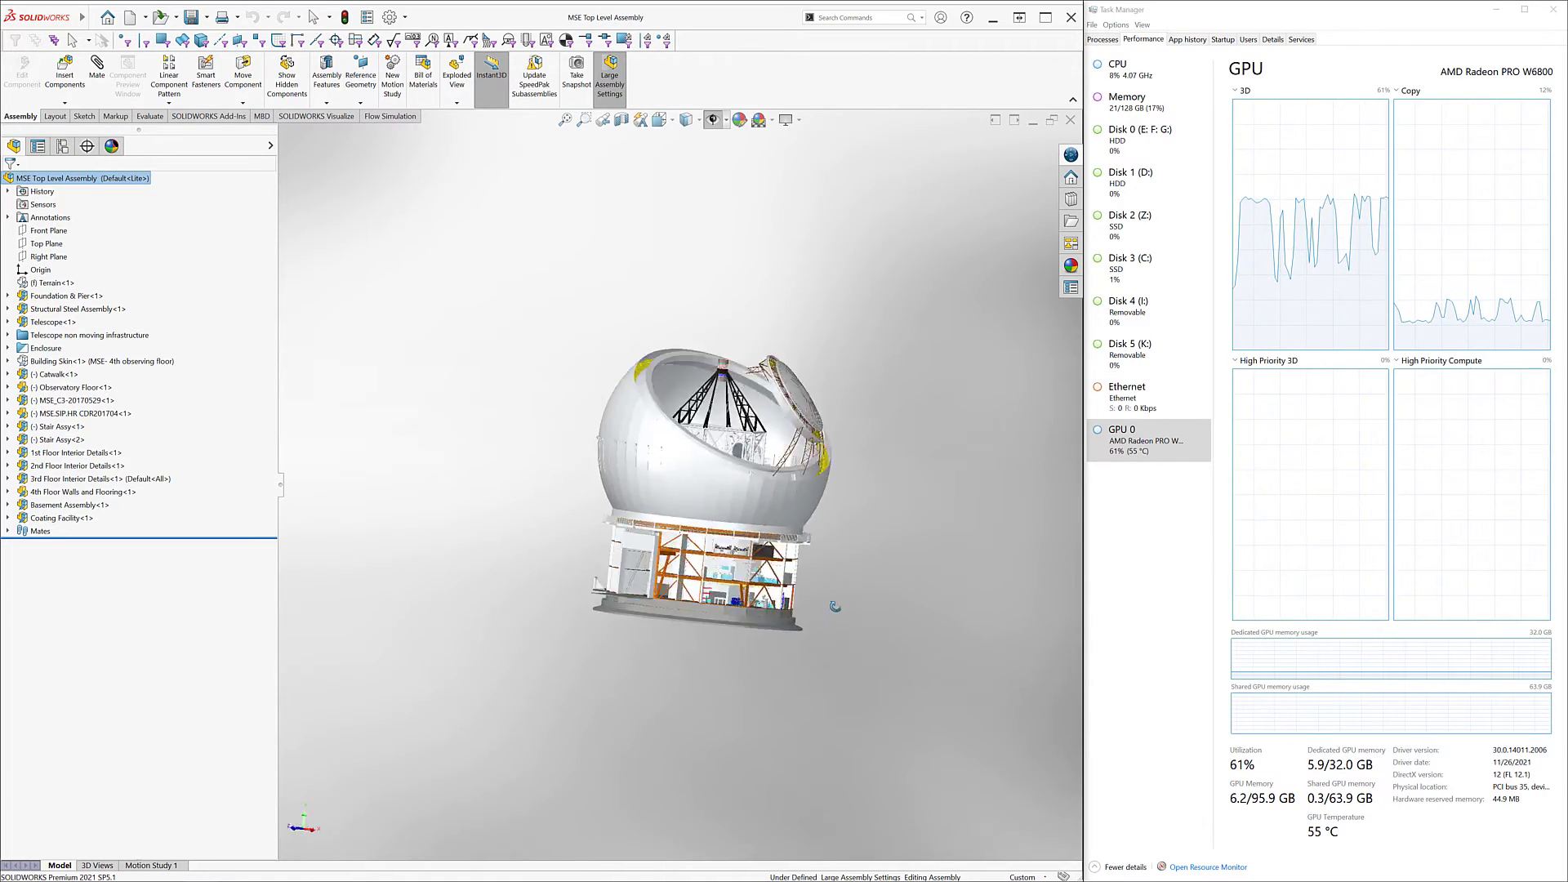
pyautogui.moveTo(664, 653); pyautogui.dragTo(897, 729, button='middle')
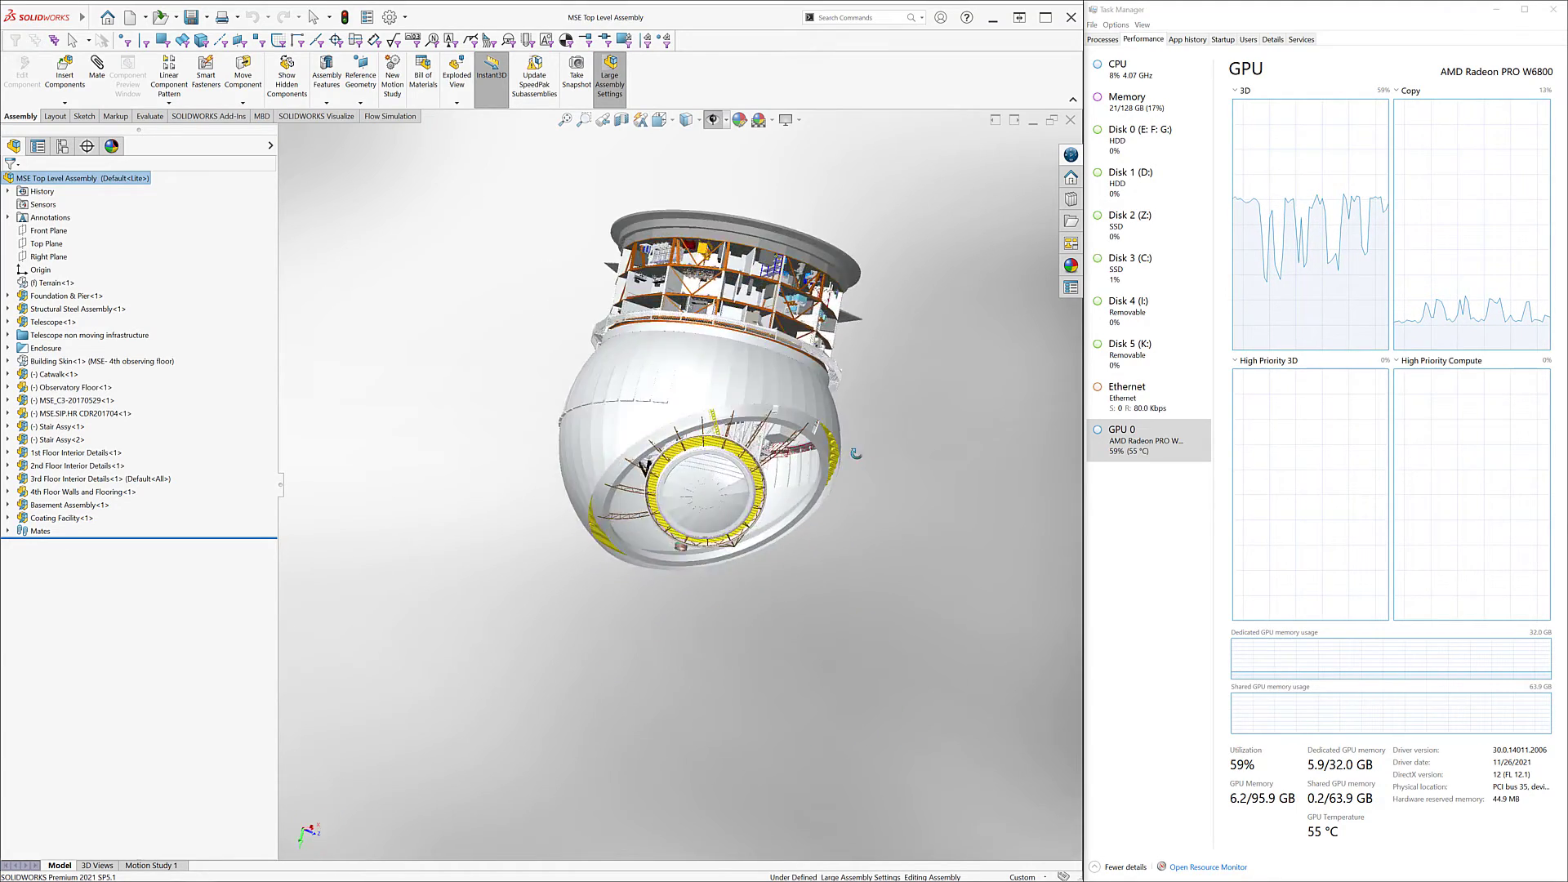
pyautogui.moveTo(856, 453); pyautogui.dragTo(669, 300, button='middle')
# - Switch the observatory to Shaded With Edges display and orbit to a tilted view
pyautogui.click(699, 120)
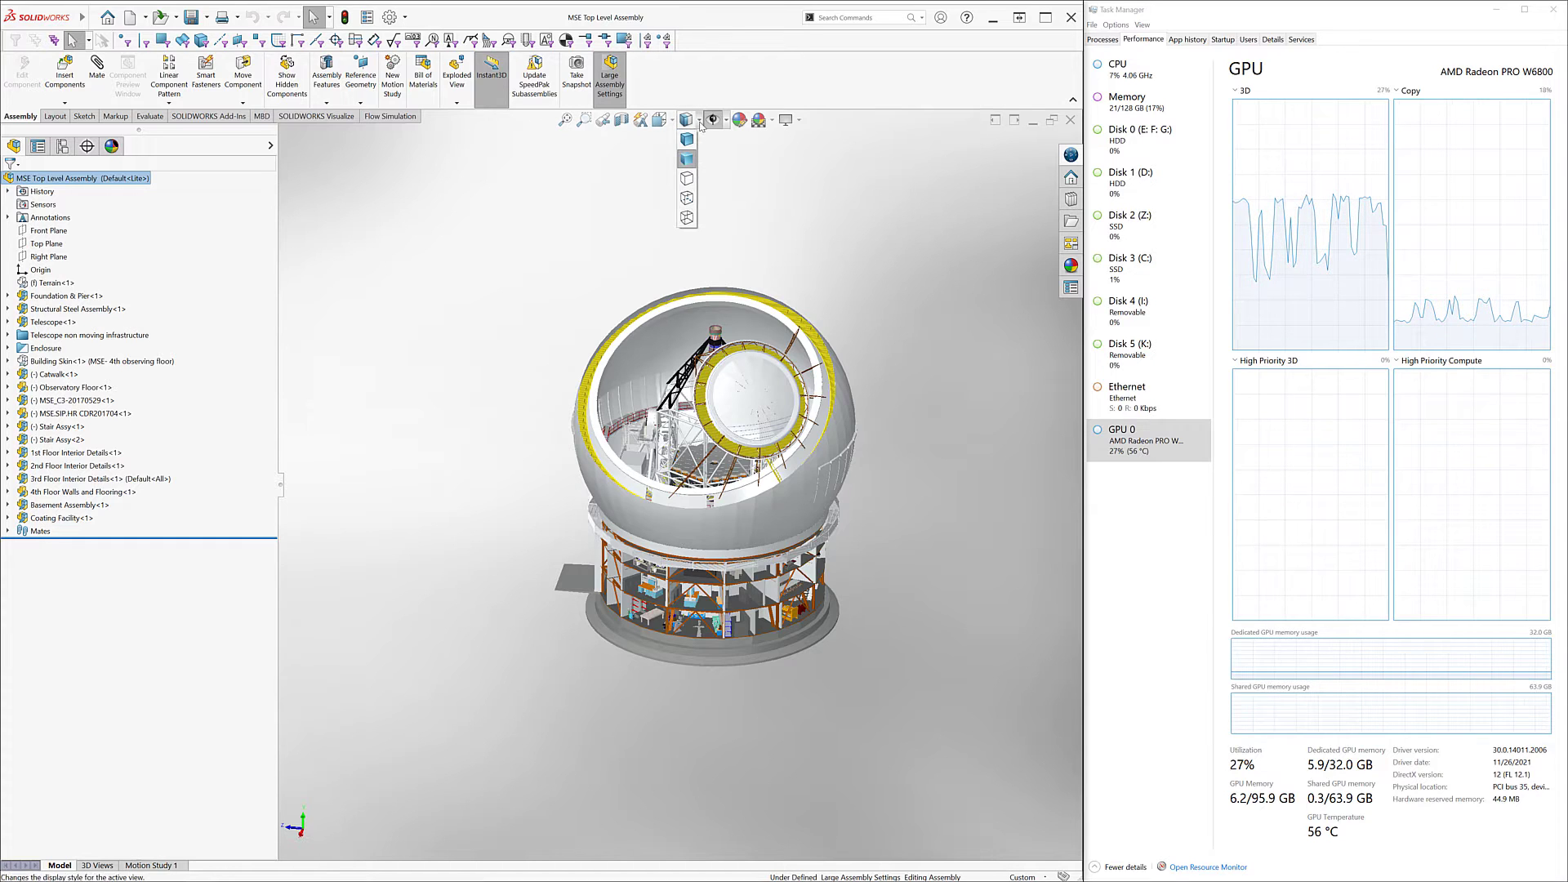
pyautogui.click(689, 142)
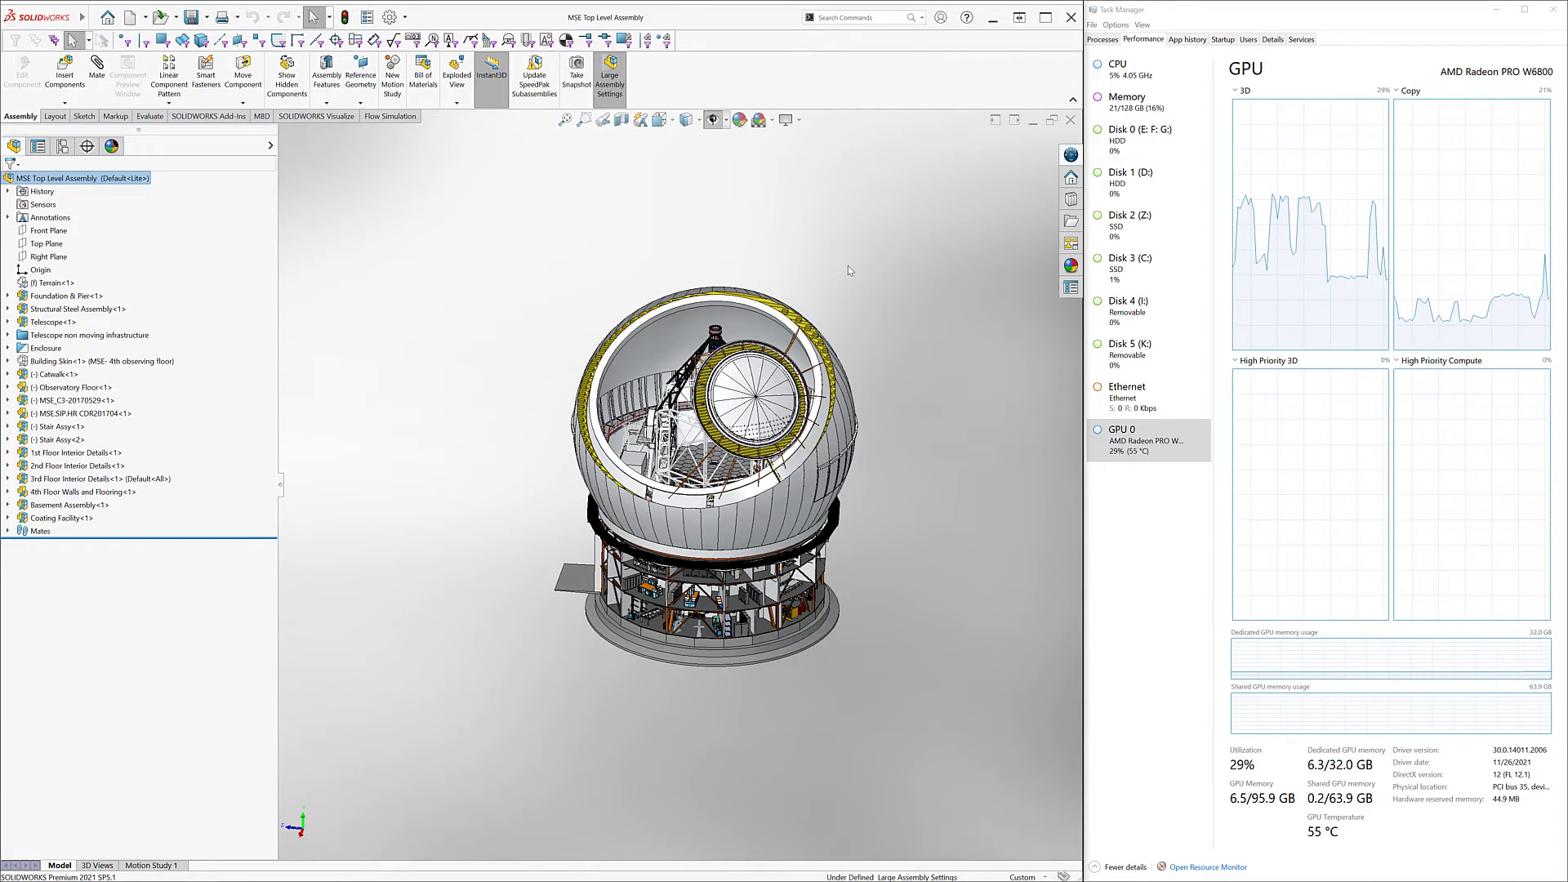
pyautogui.moveTo(848, 267); pyautogui.dragTo(803, 466, button='middle')
# - Zoom in and out, orbit to look into the open dome, and fit the whole model
pyautogui.scroll(3, 803, 466)
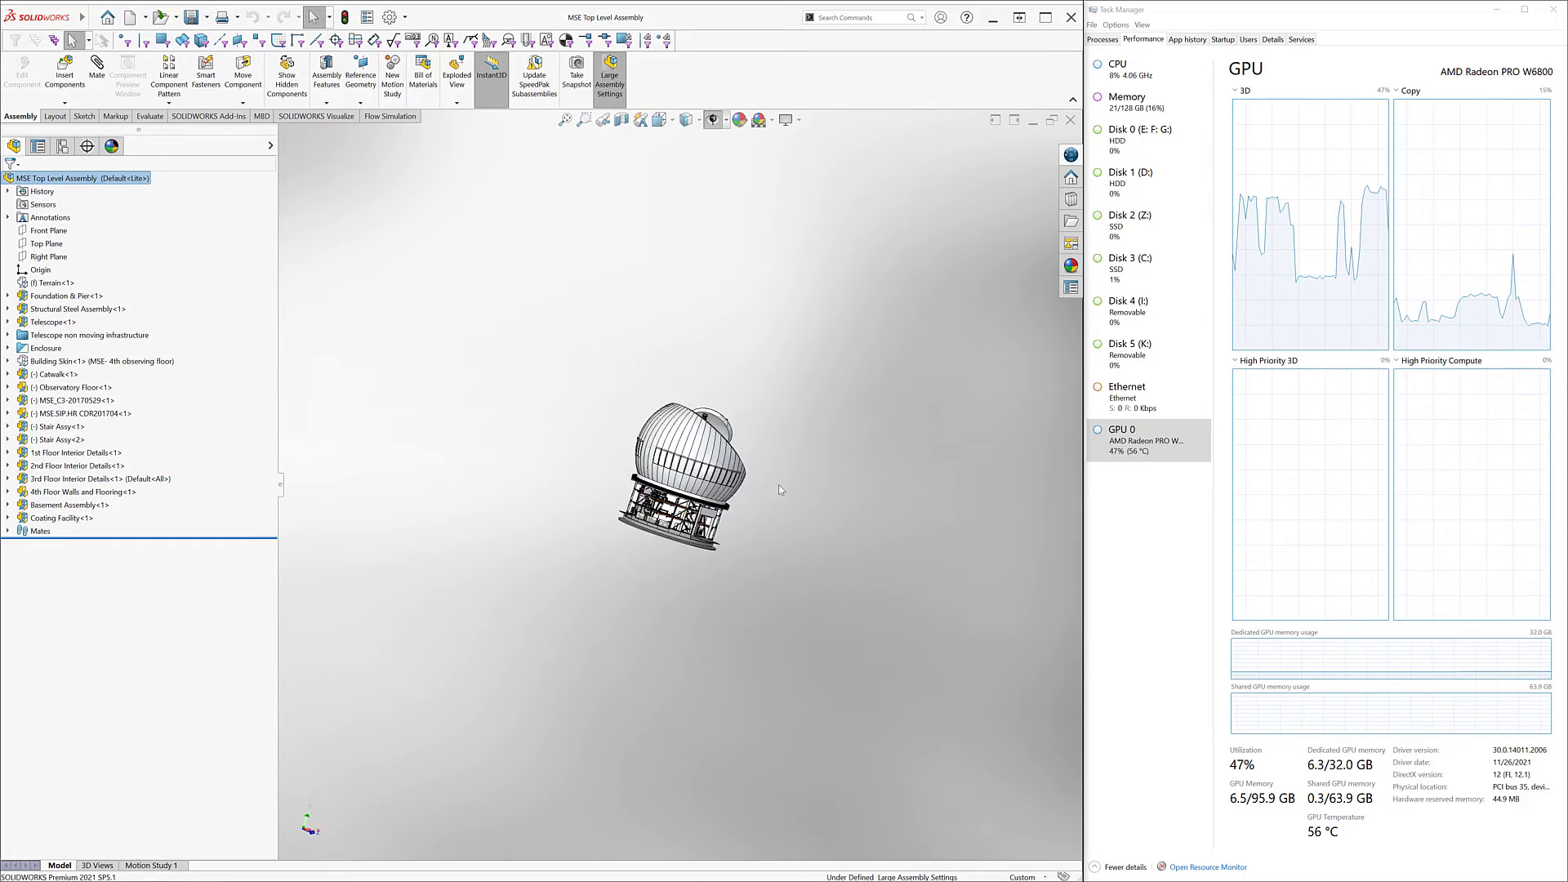
pyautogui.scroll(-3, 777, 484)
pyautogui.scroll(2, 646, 470)
pyautogui.scroll(-5, 646, 469)
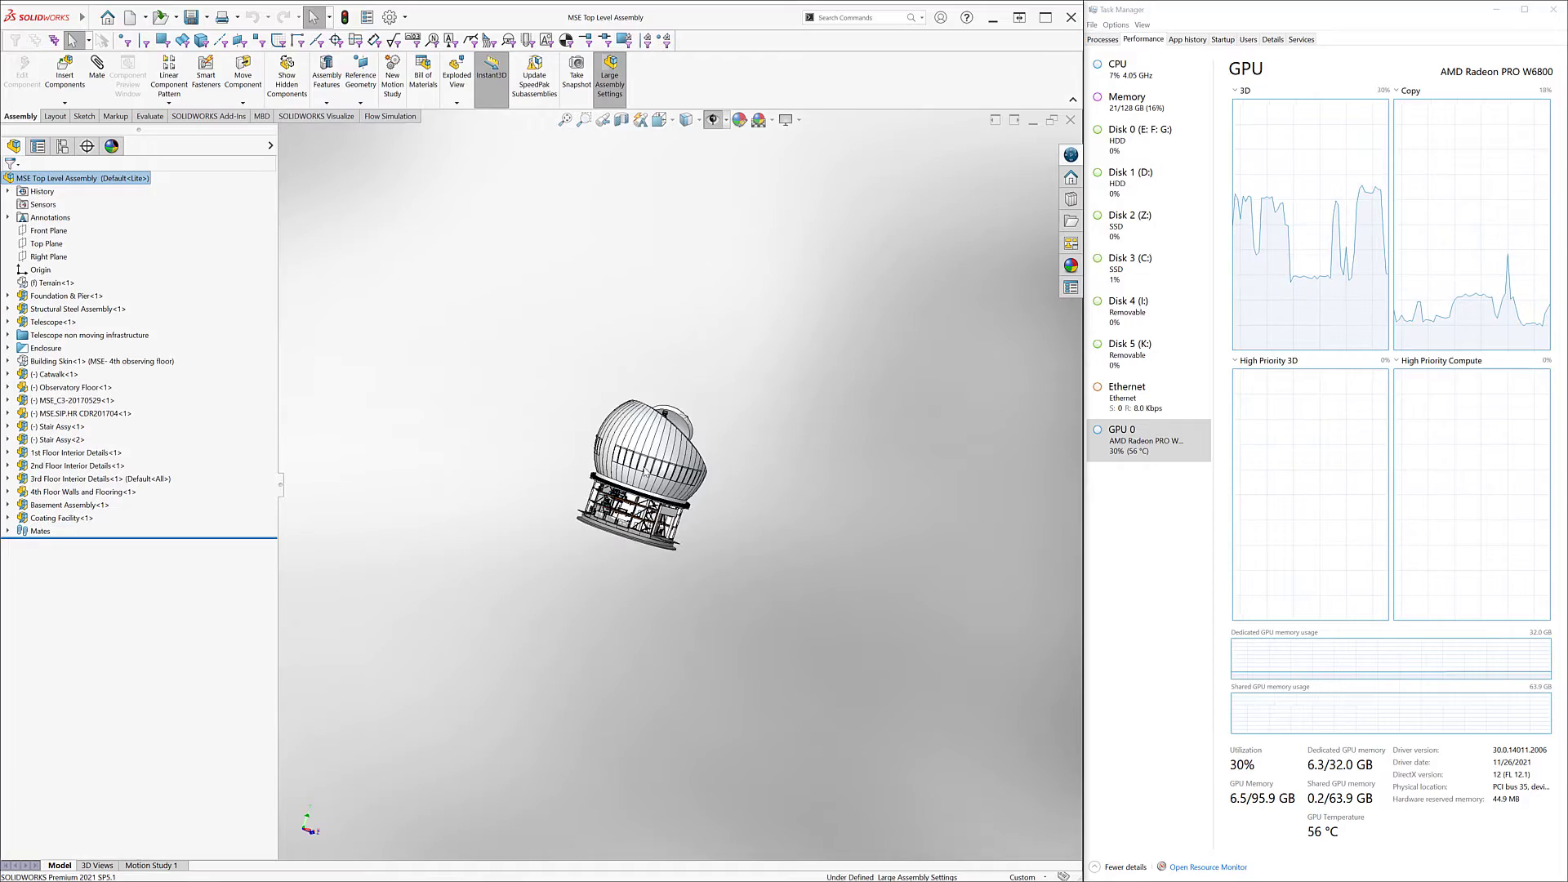
pyautogui.moveTo(606, 454); pyautogui.dragTo(424, 332, button='middle')
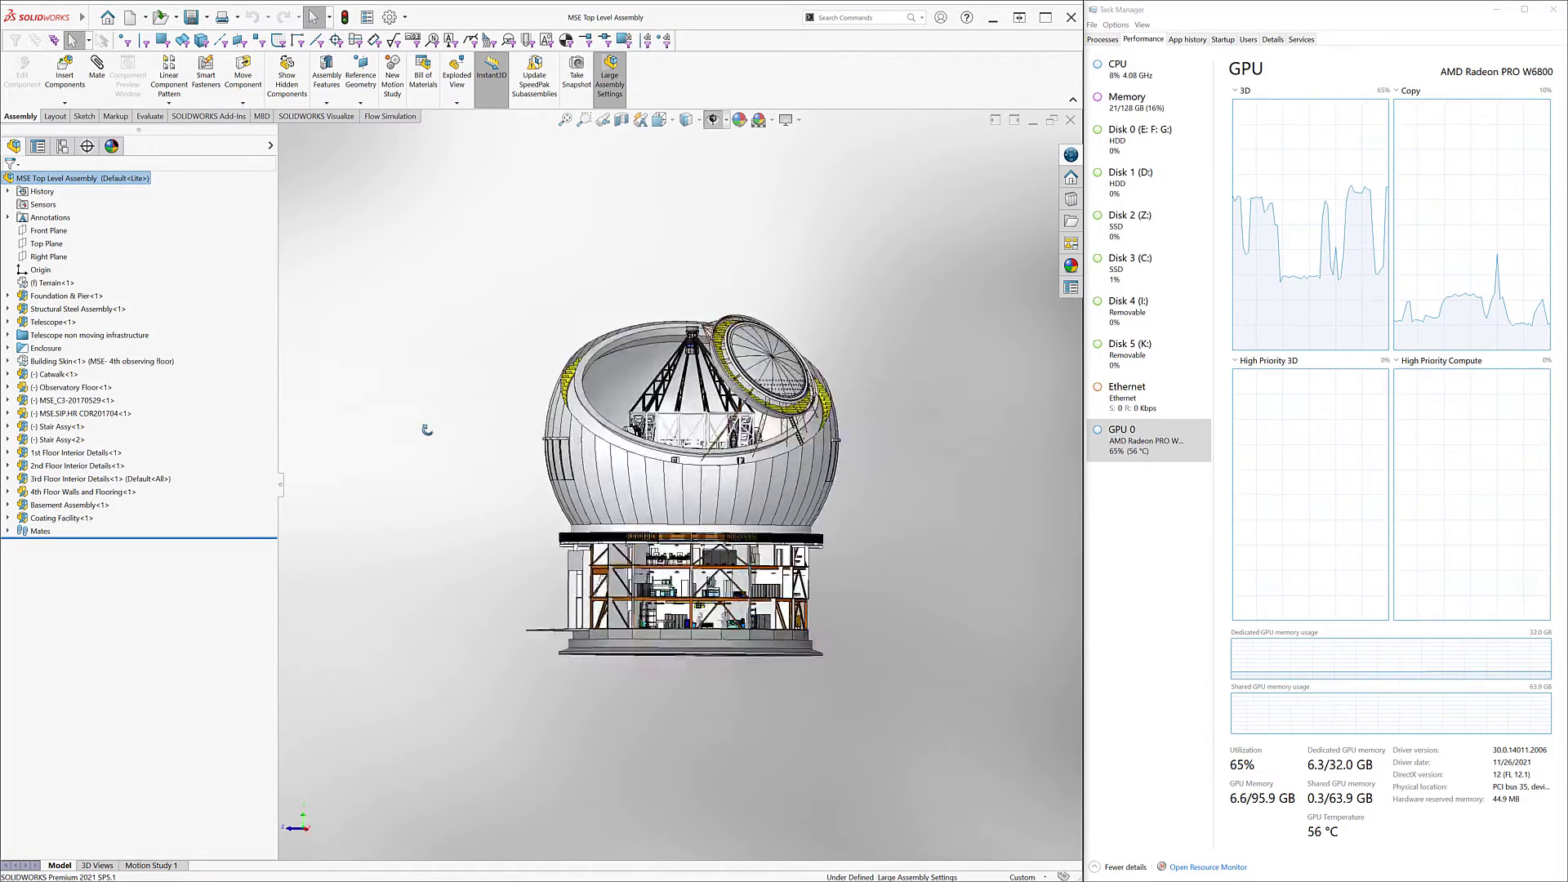
pyautogui.scroll(5, 433, 431)
pyautogui.press('f')
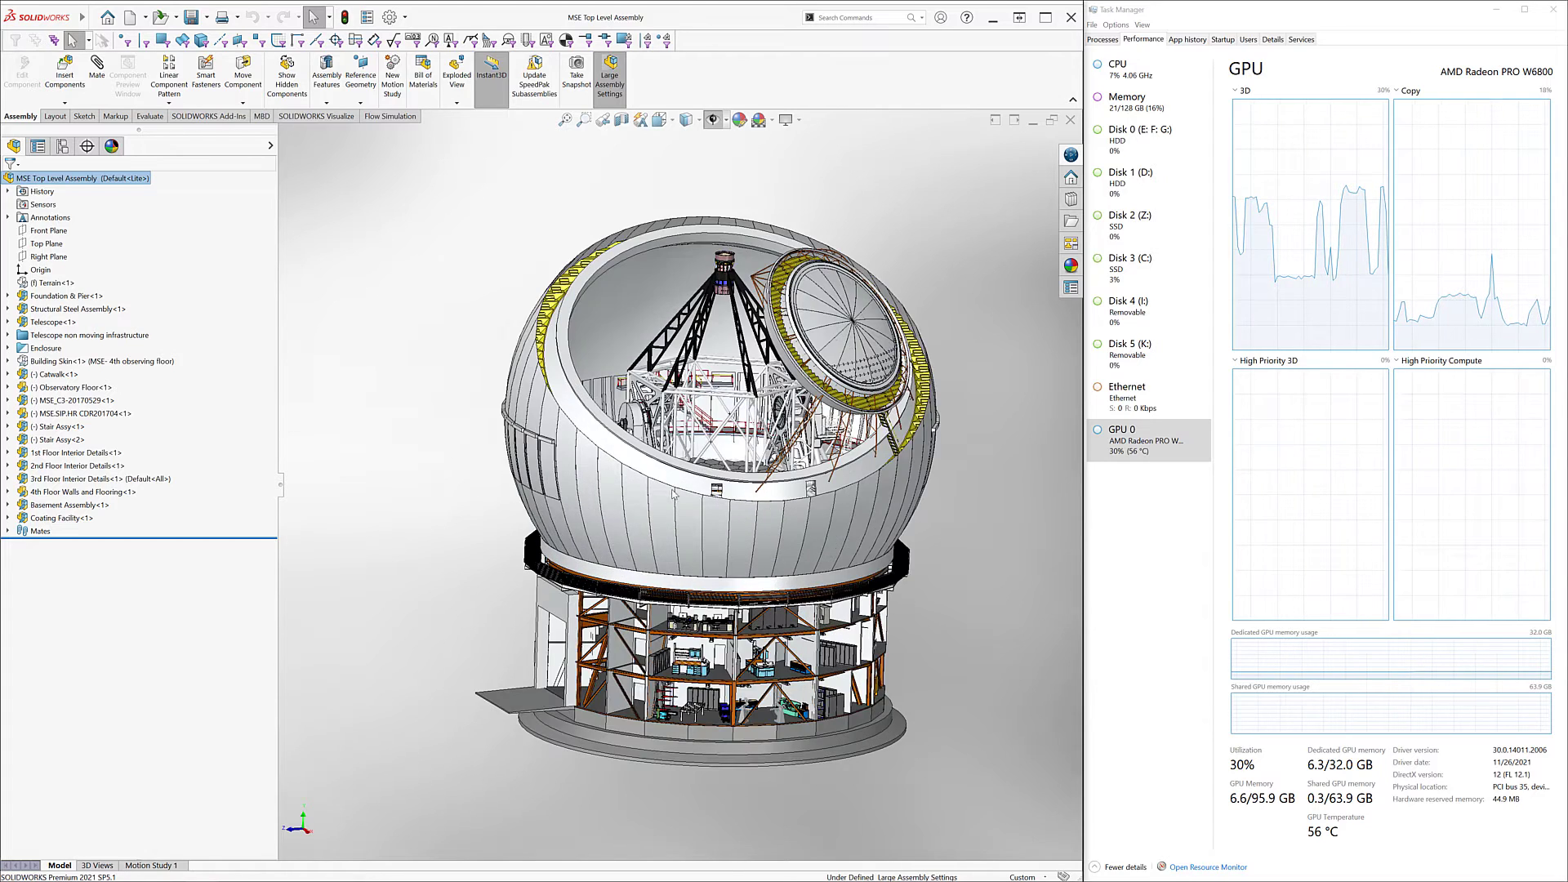
# - Zoom and orbit to a higher angle with the dome top tilted toward the viewer
pyautogui.scroll(2, 700, 486)
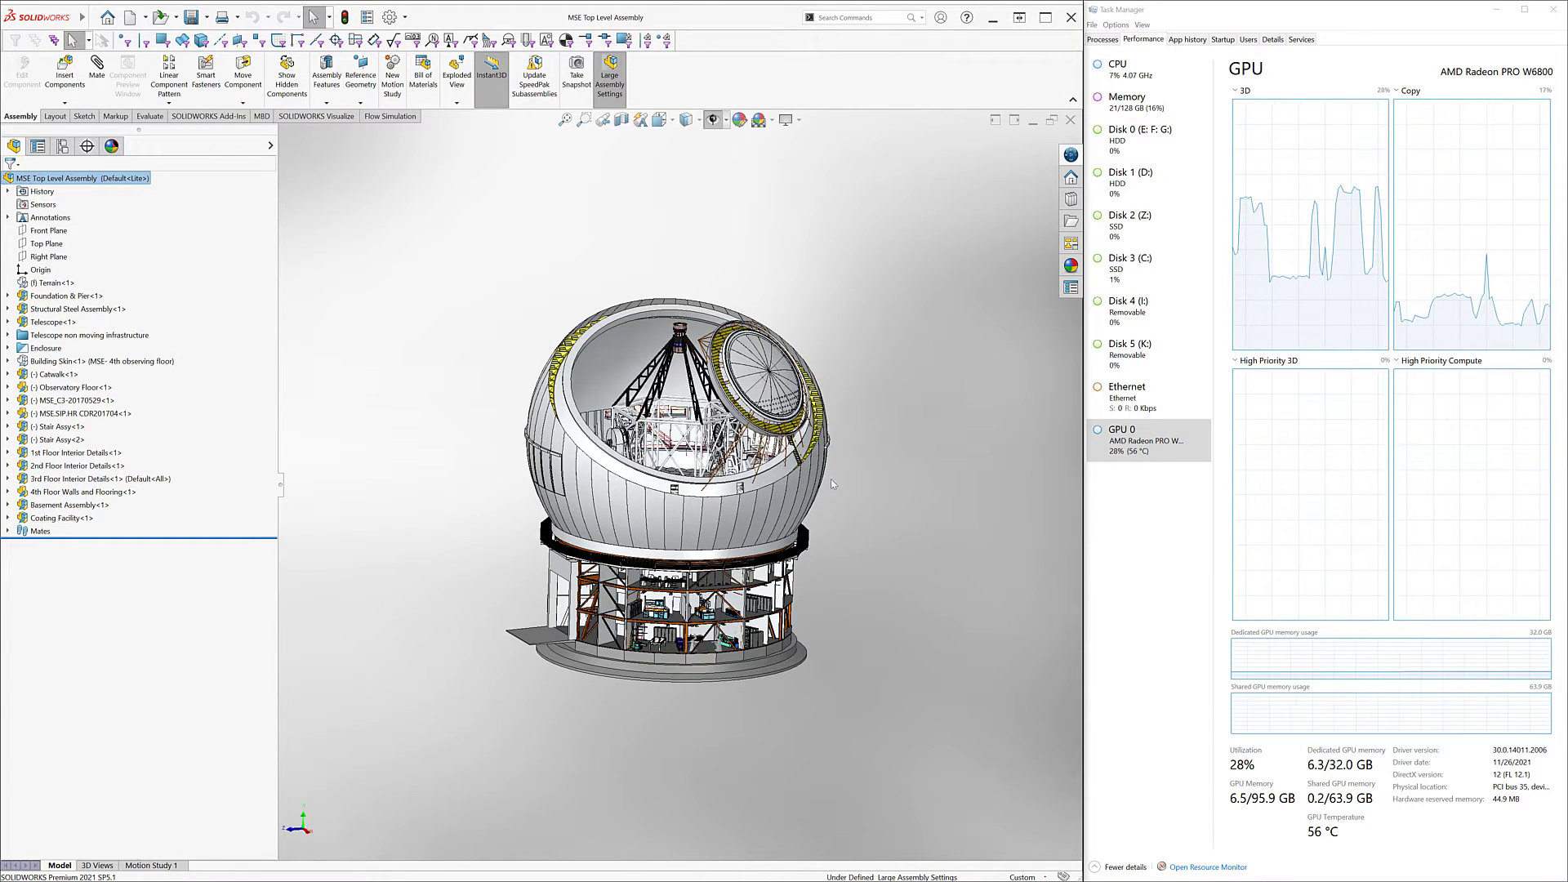
pyautogui.moveTo(850, 487); pyautogui.dragTo(678, 417, button='middle')
pyautogui.scroll(-3, 666, 374)
pyautogui.moveTo(725, 490); pyautogui.dragTo(879, 497, button='middle')
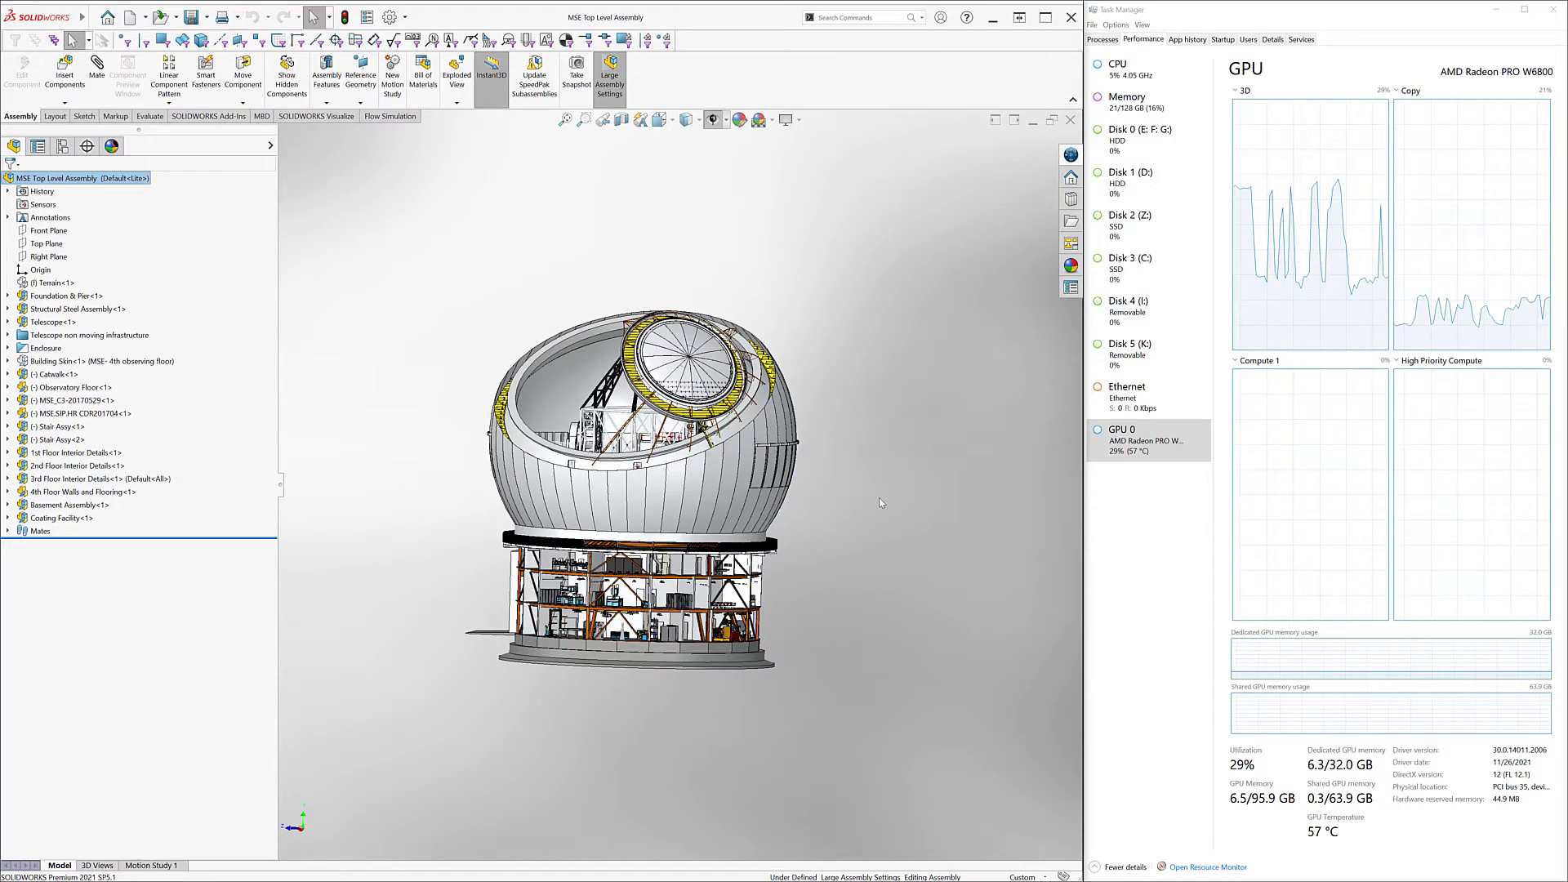
pyautogui.moveTo(878, 498); pyautogui.dragTo(882, 549, button='middle')
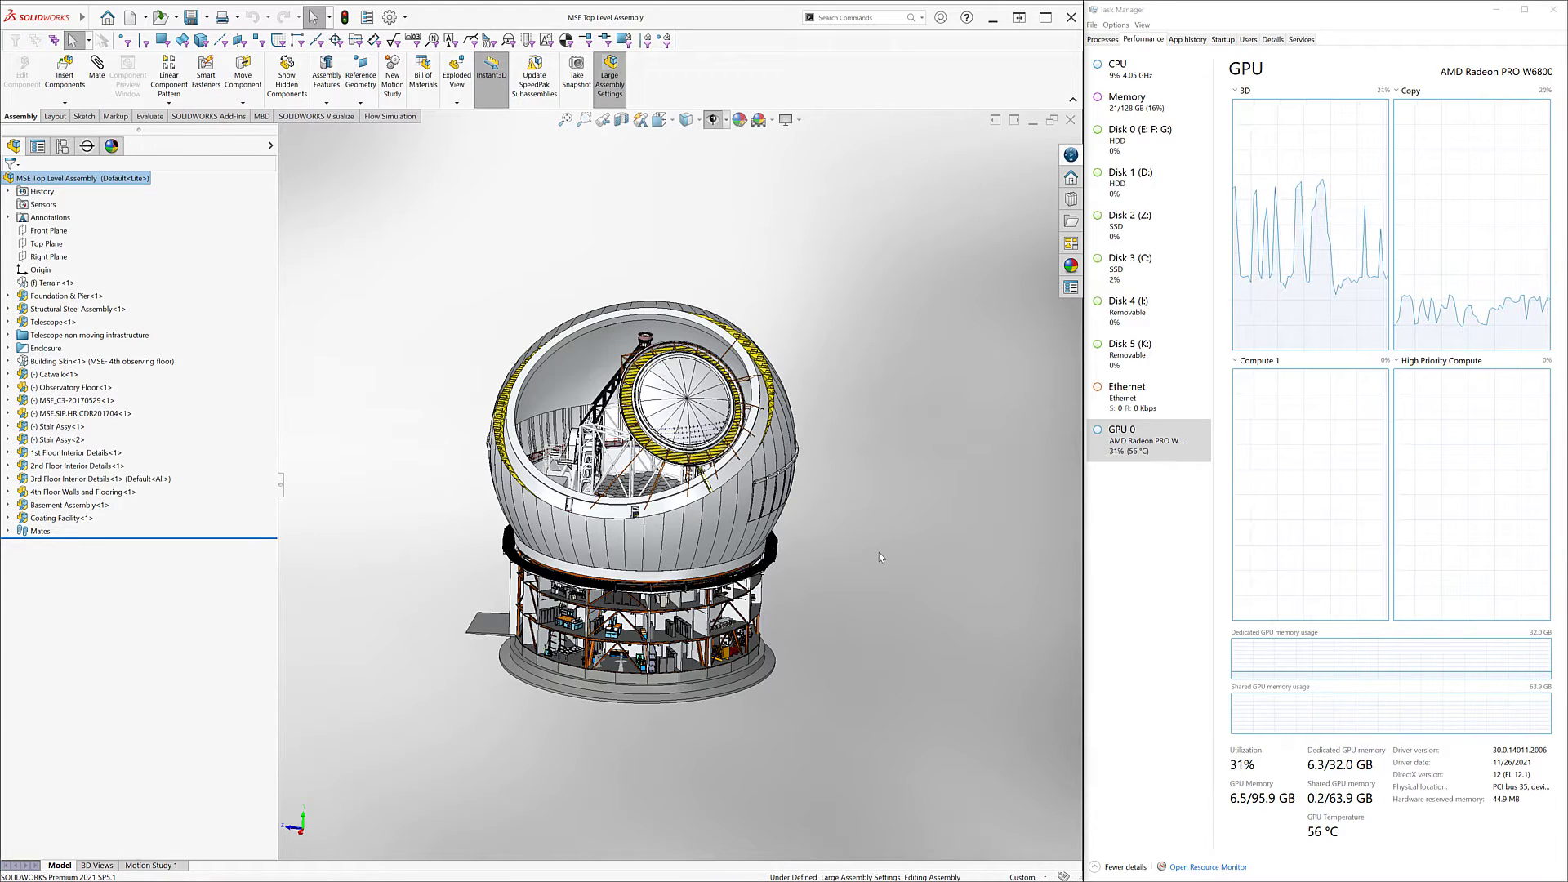
# - Cycle the front, back, left, right and top views, then return to isometric
pyautogui.hotkey('ctrl', '1')
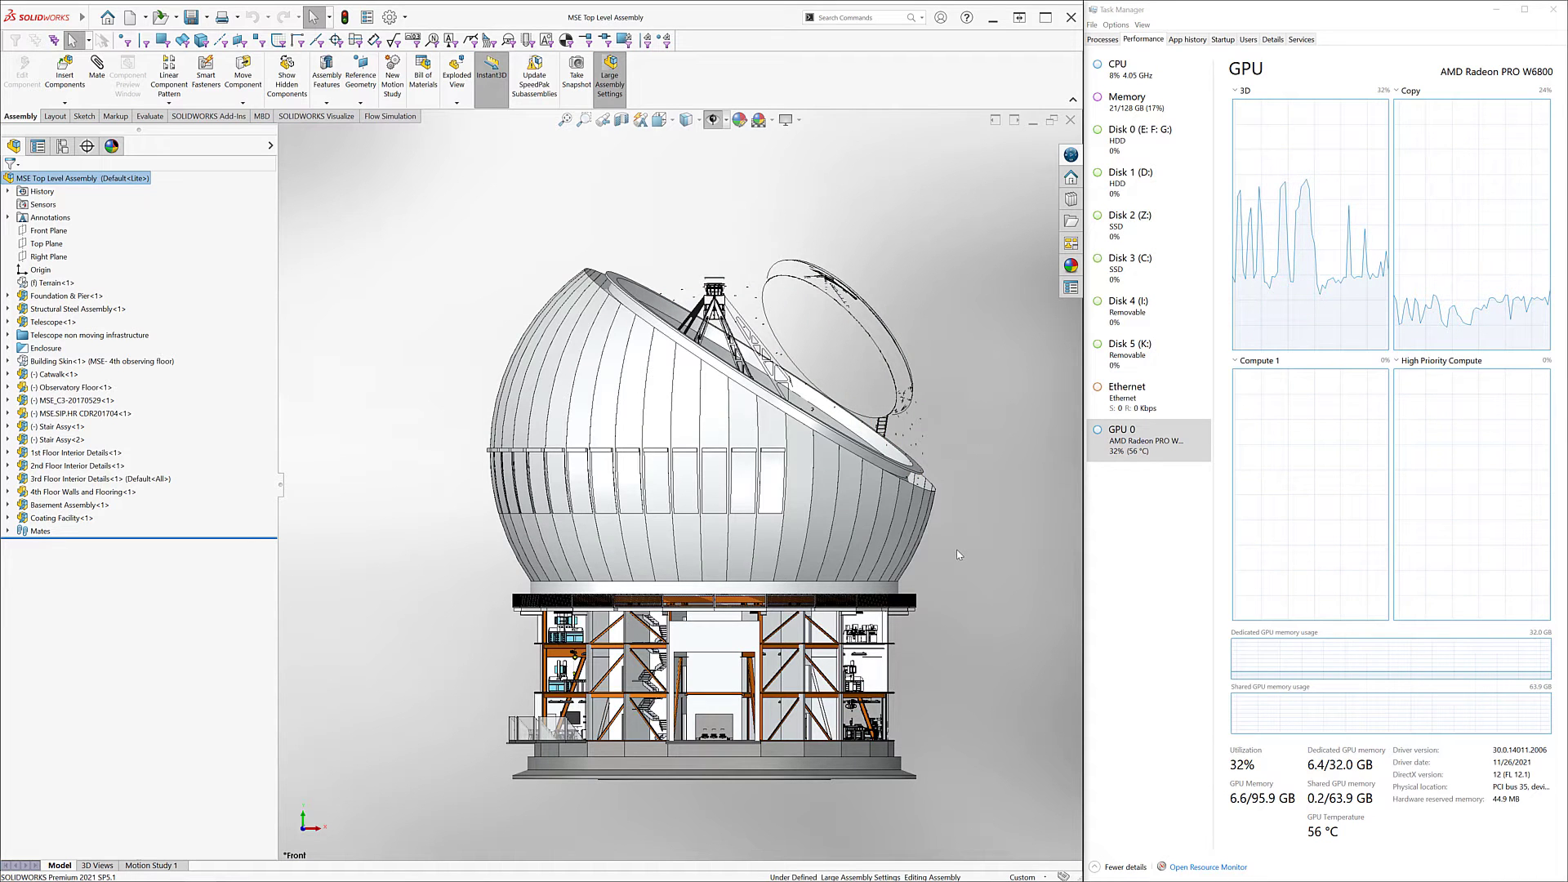
pyautogui.hotkey('ctrl', '2')
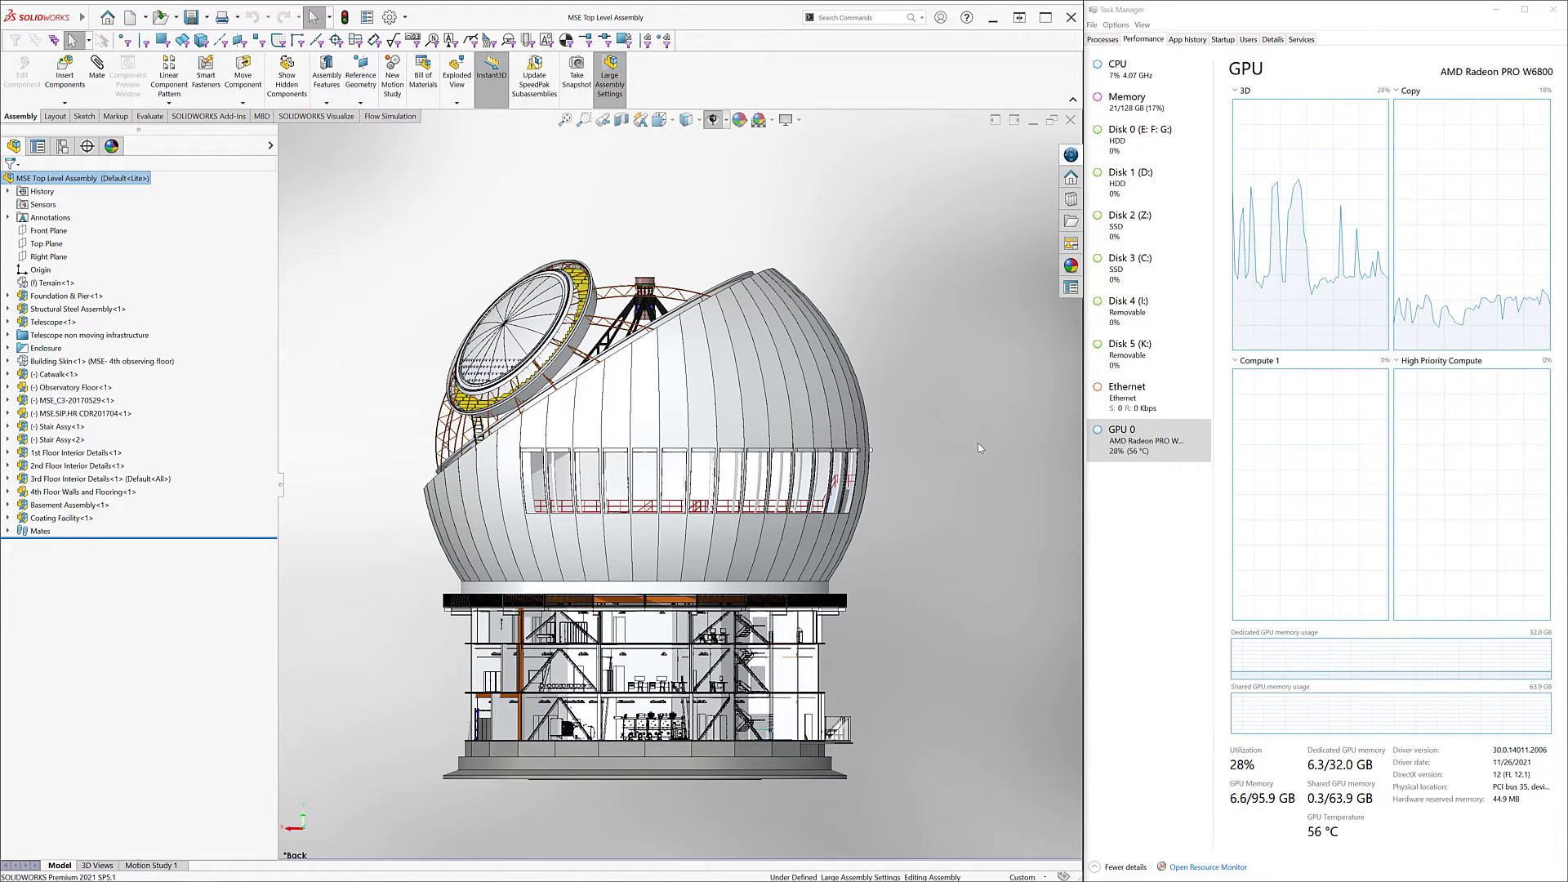
pyautogui.hotkey('ctrl', '3')
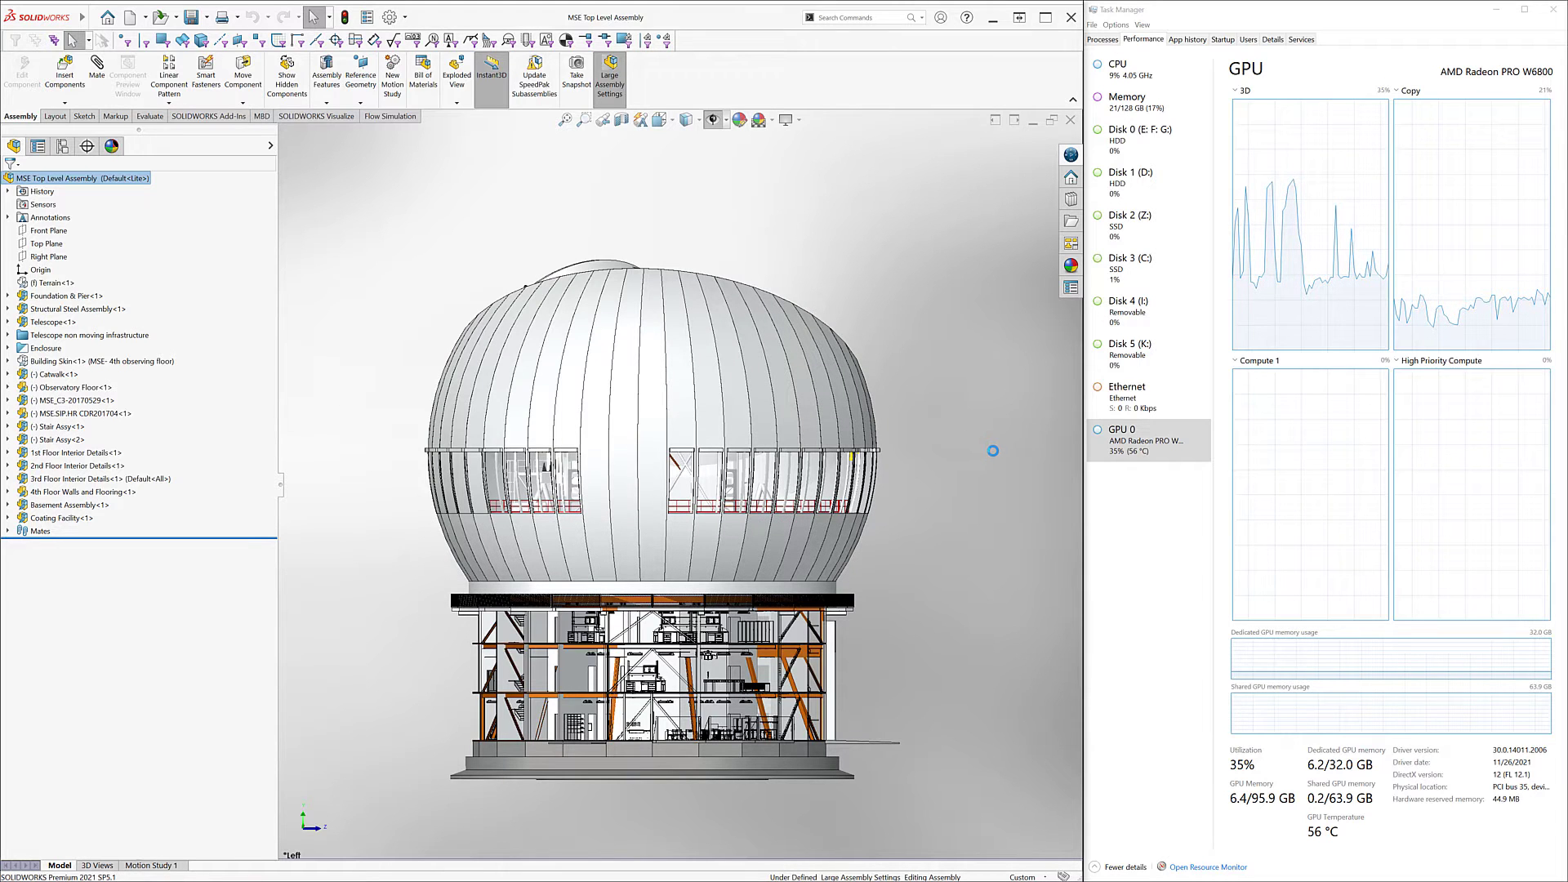
pyautogui.hotkey('ctrl', '4')
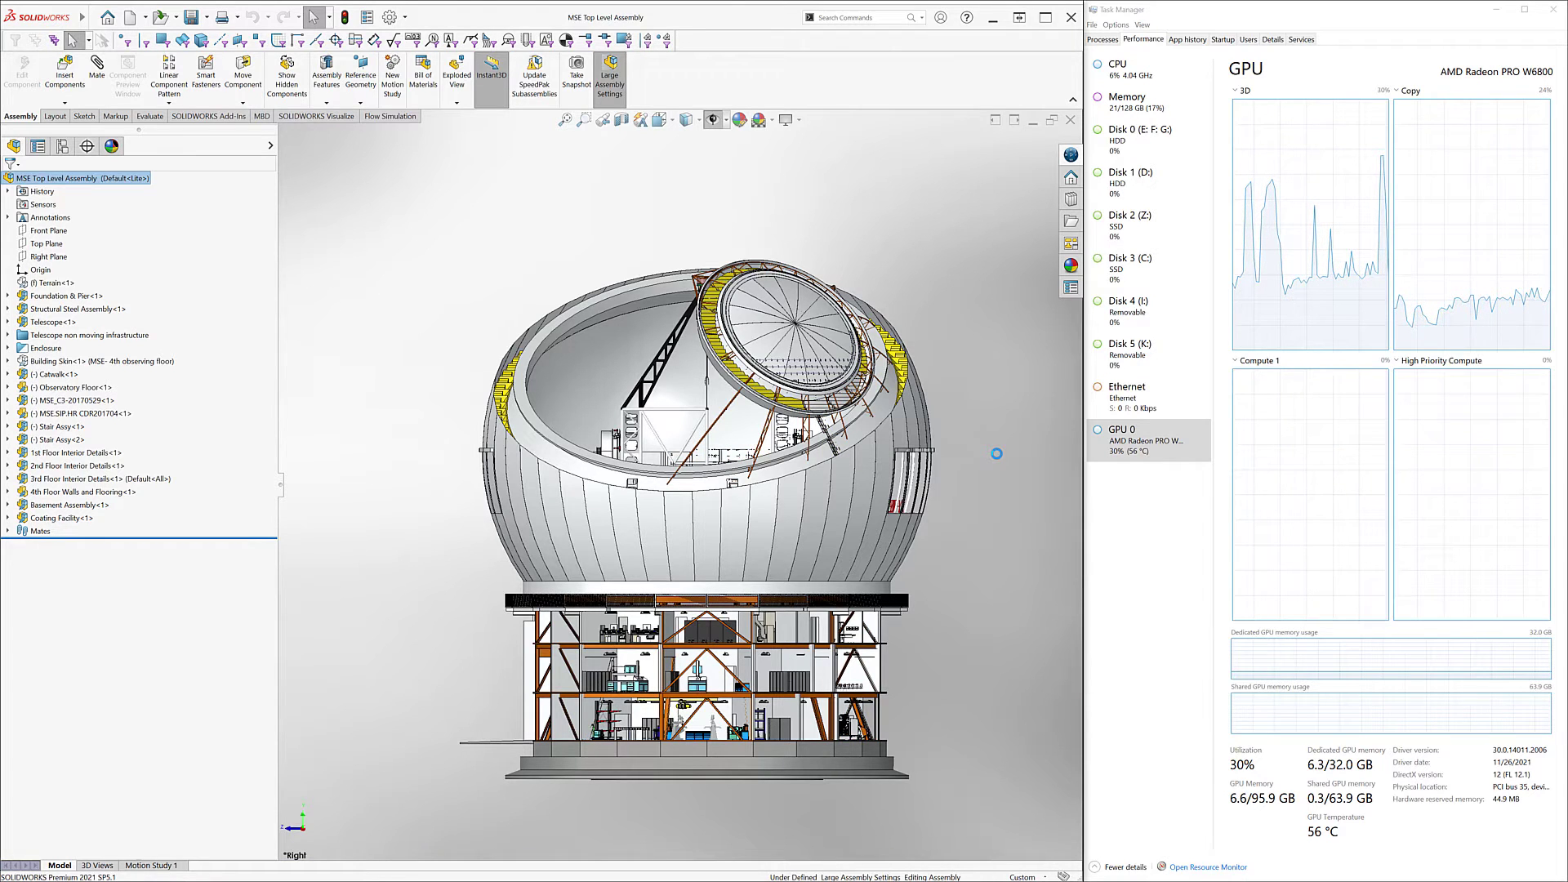
pyautogui.hotkey('ctrl', '5')
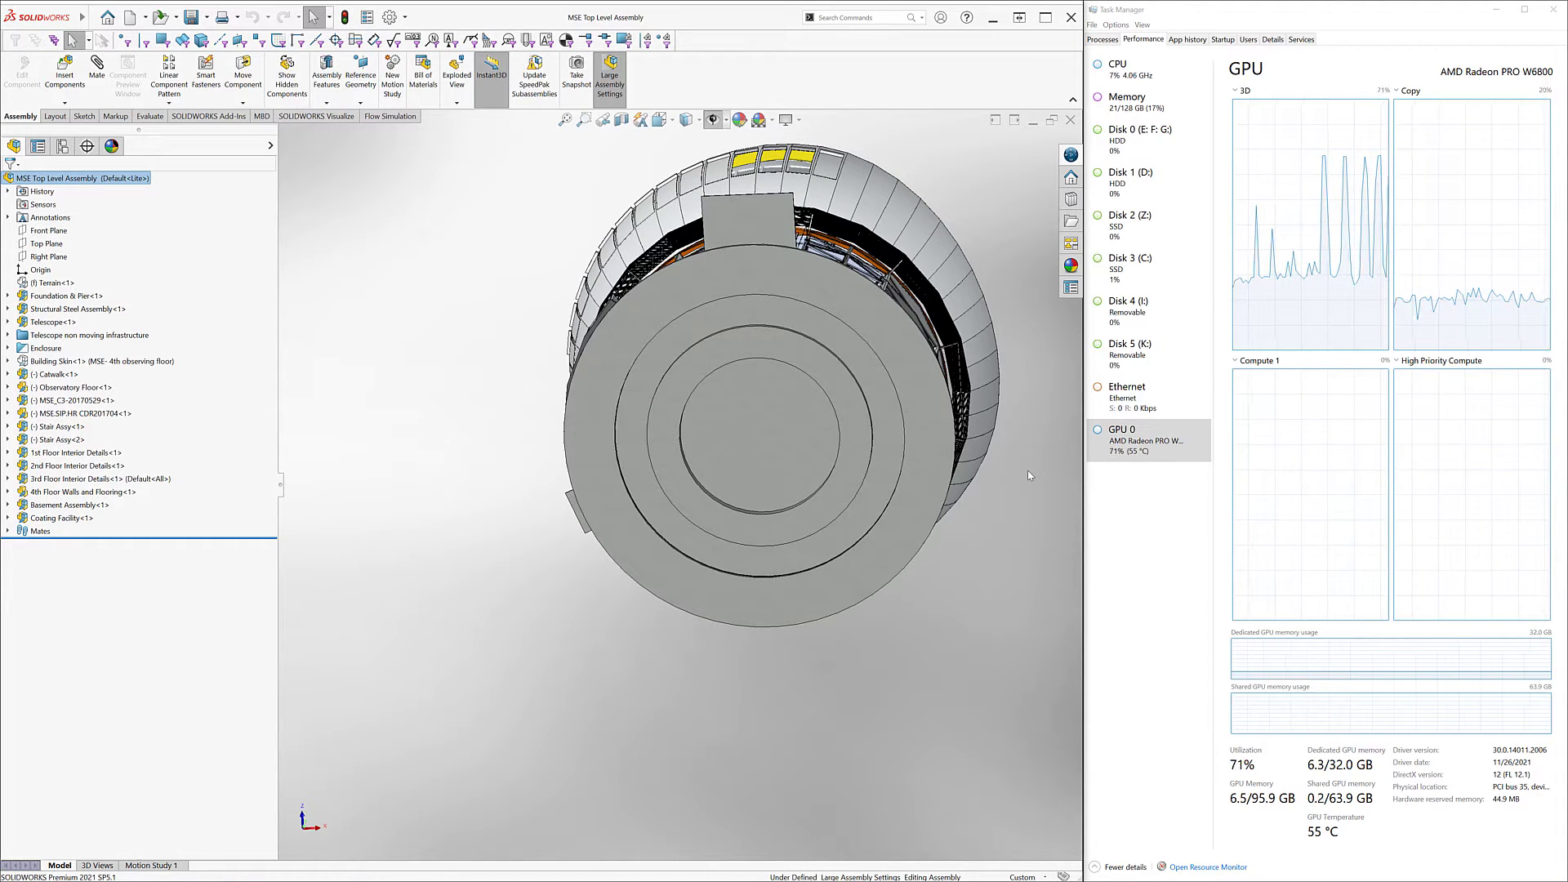
pyautogui.hotkey('ctrl', '7')
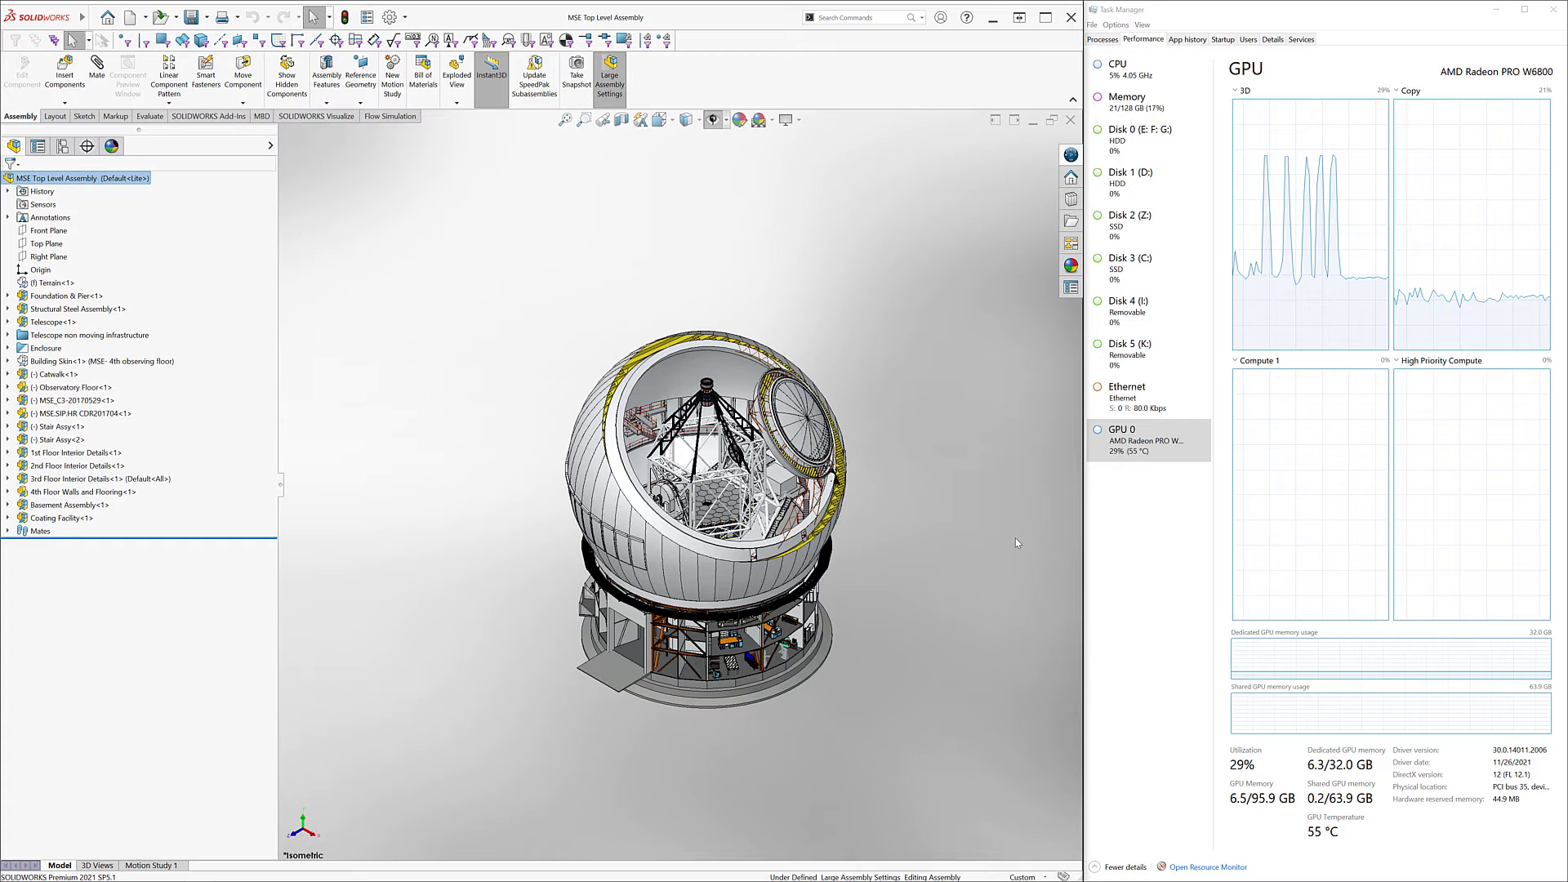
# - Bring up the View Selector cube around the observatory and preview a side view
pyautogui.press('space')
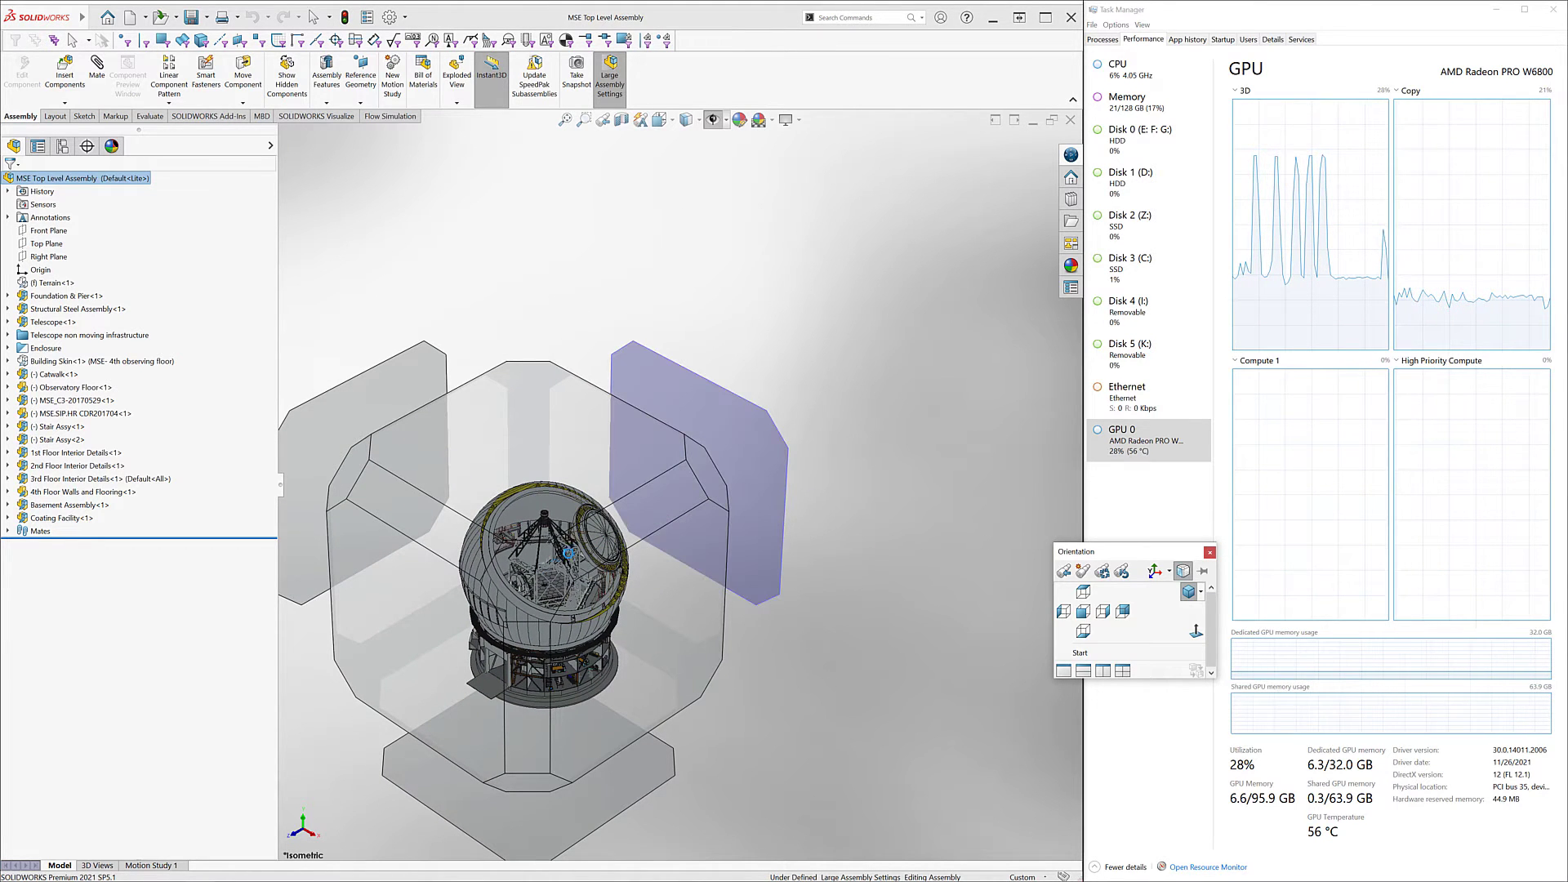
pyautogui.click(719, 490)
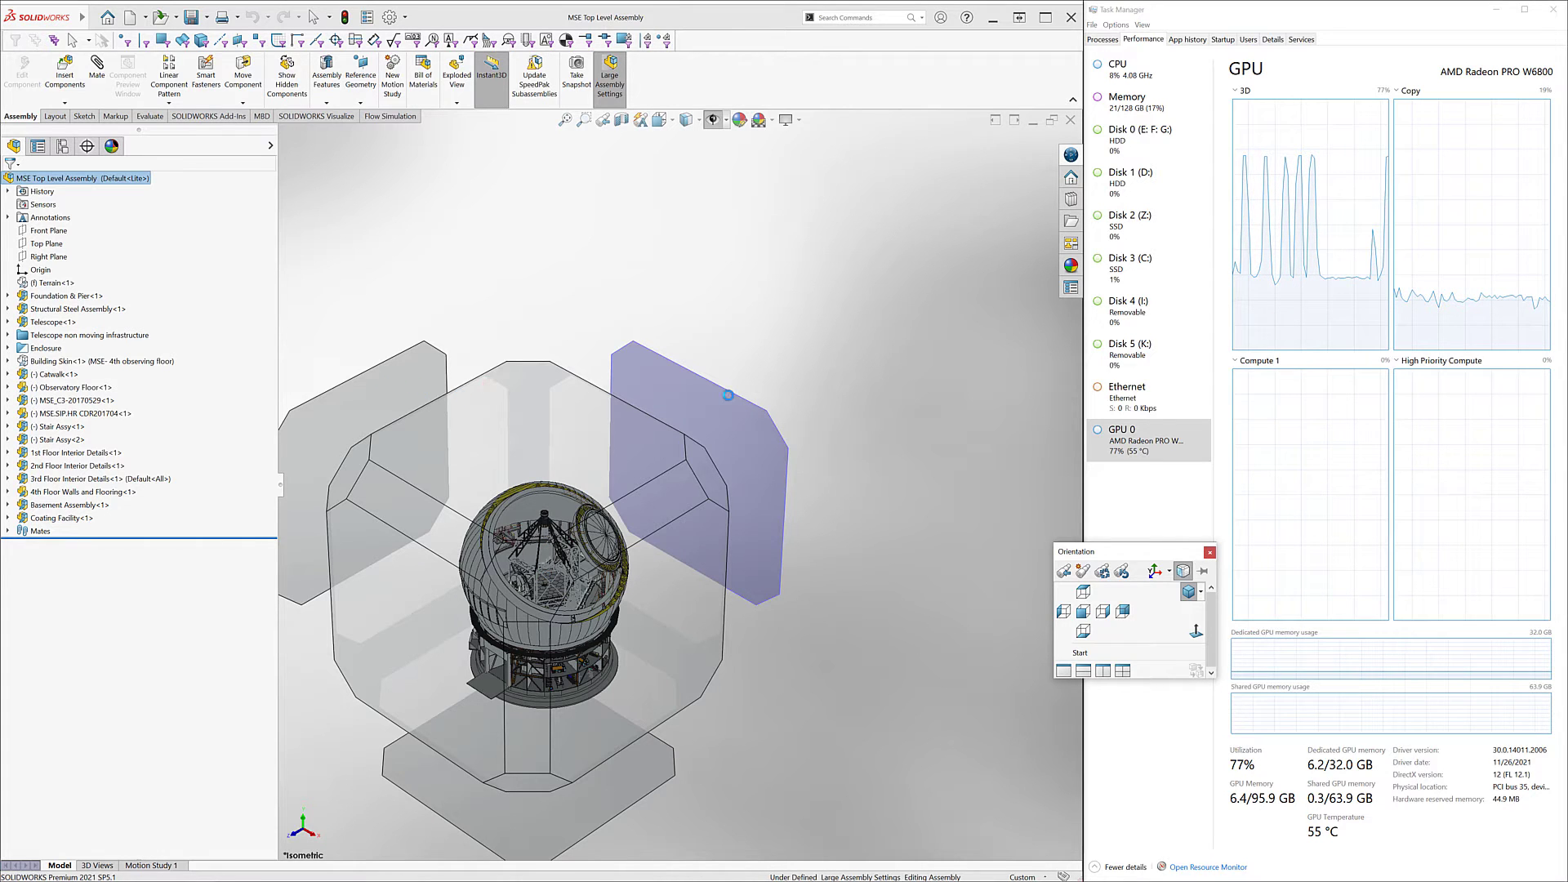
pyautogui.moveTo(723, 398)
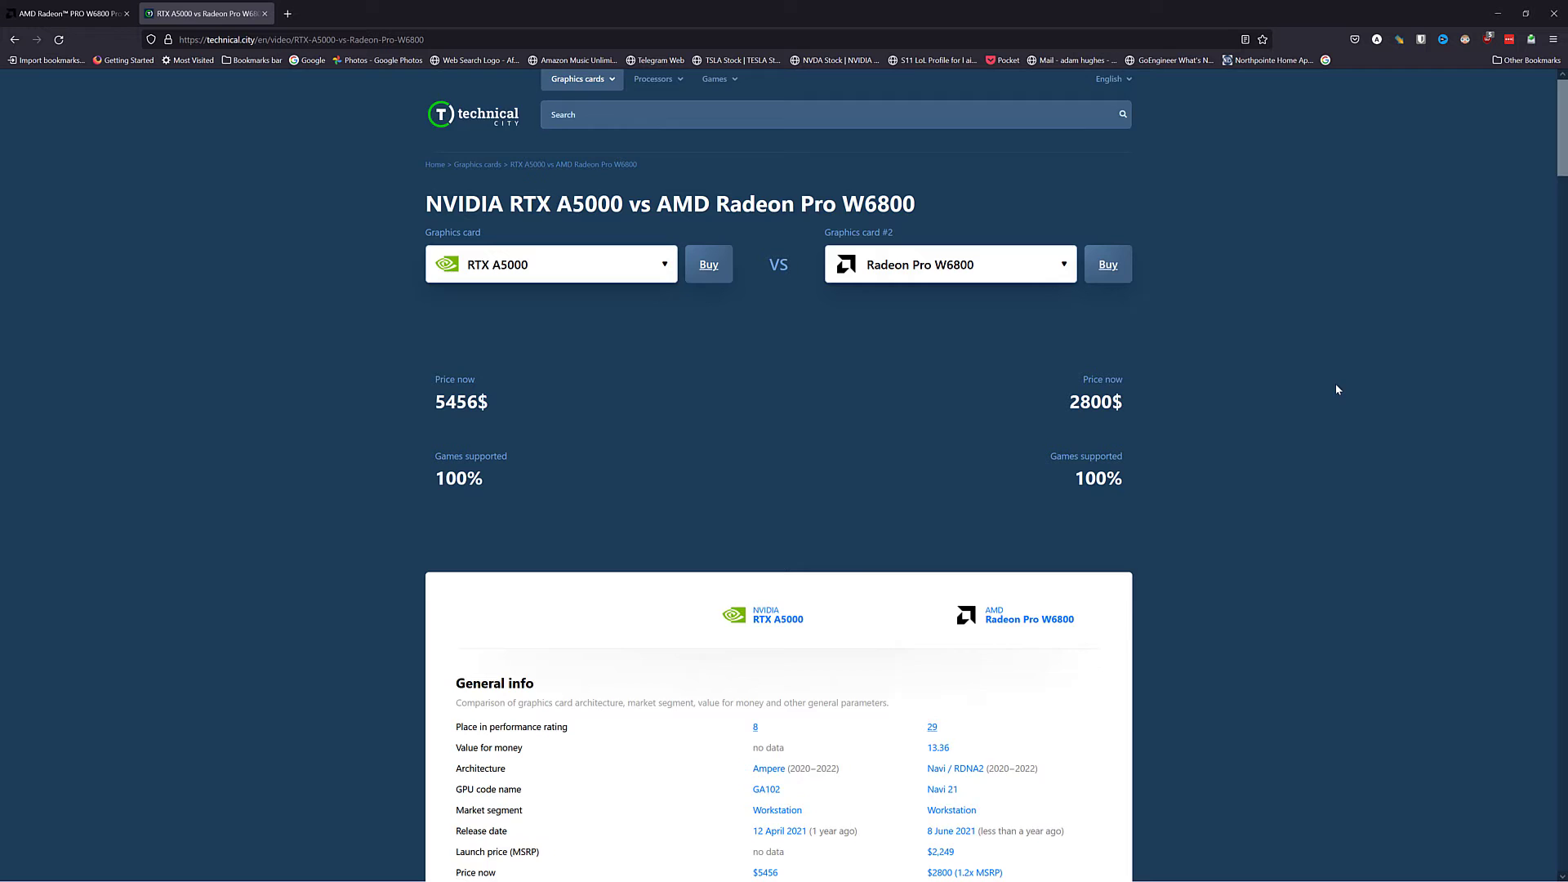
pyautogui.scroll(-1, 371, 141)
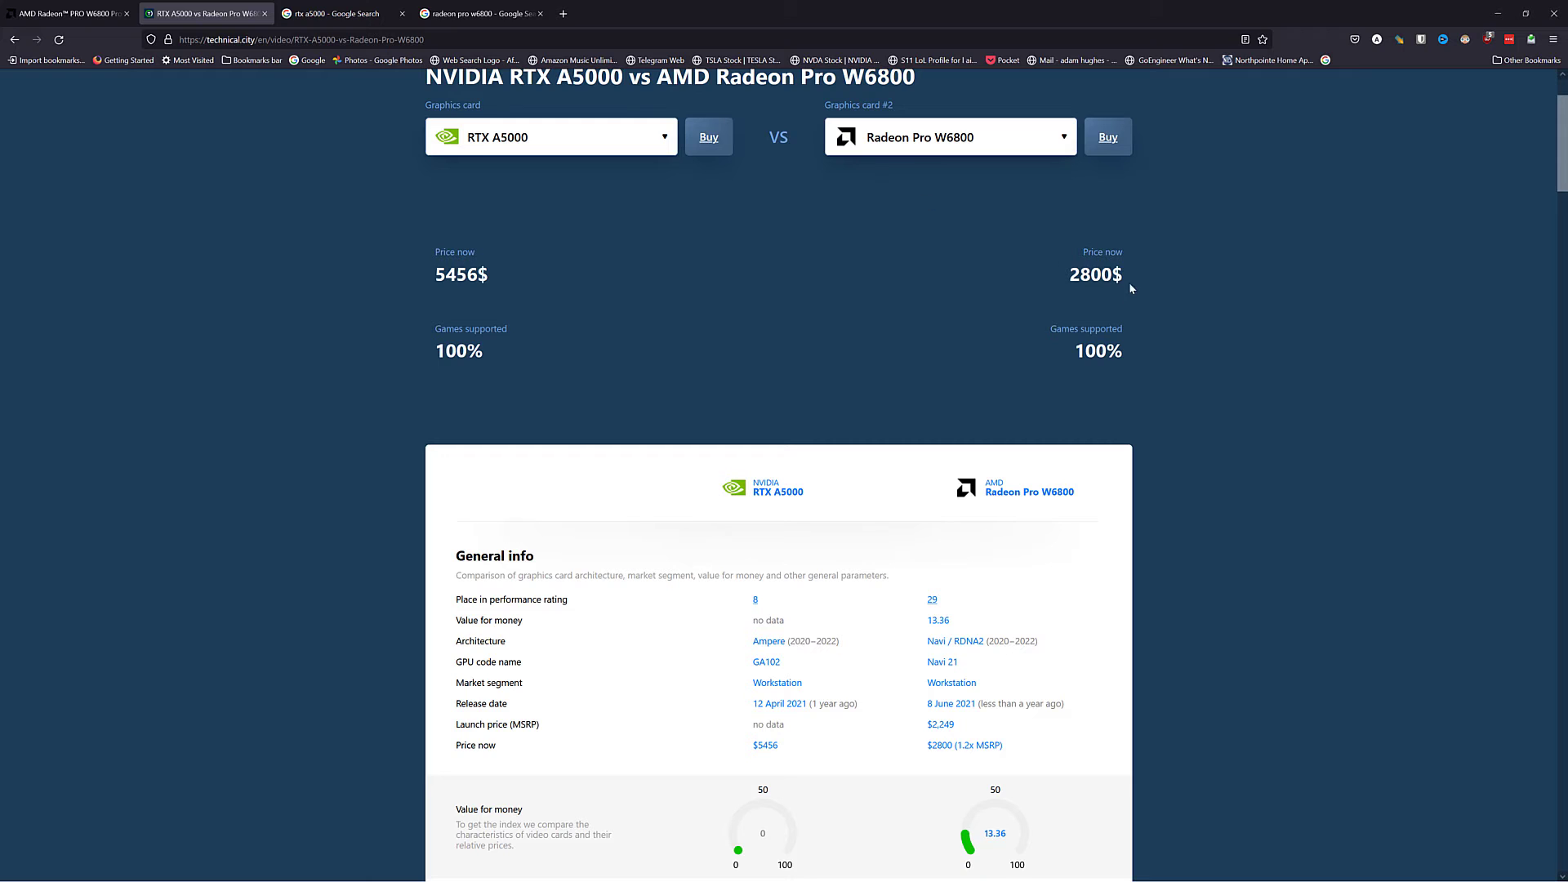
pyautogui.click(334, 13)
pyautogui.moveTo(405, 513)
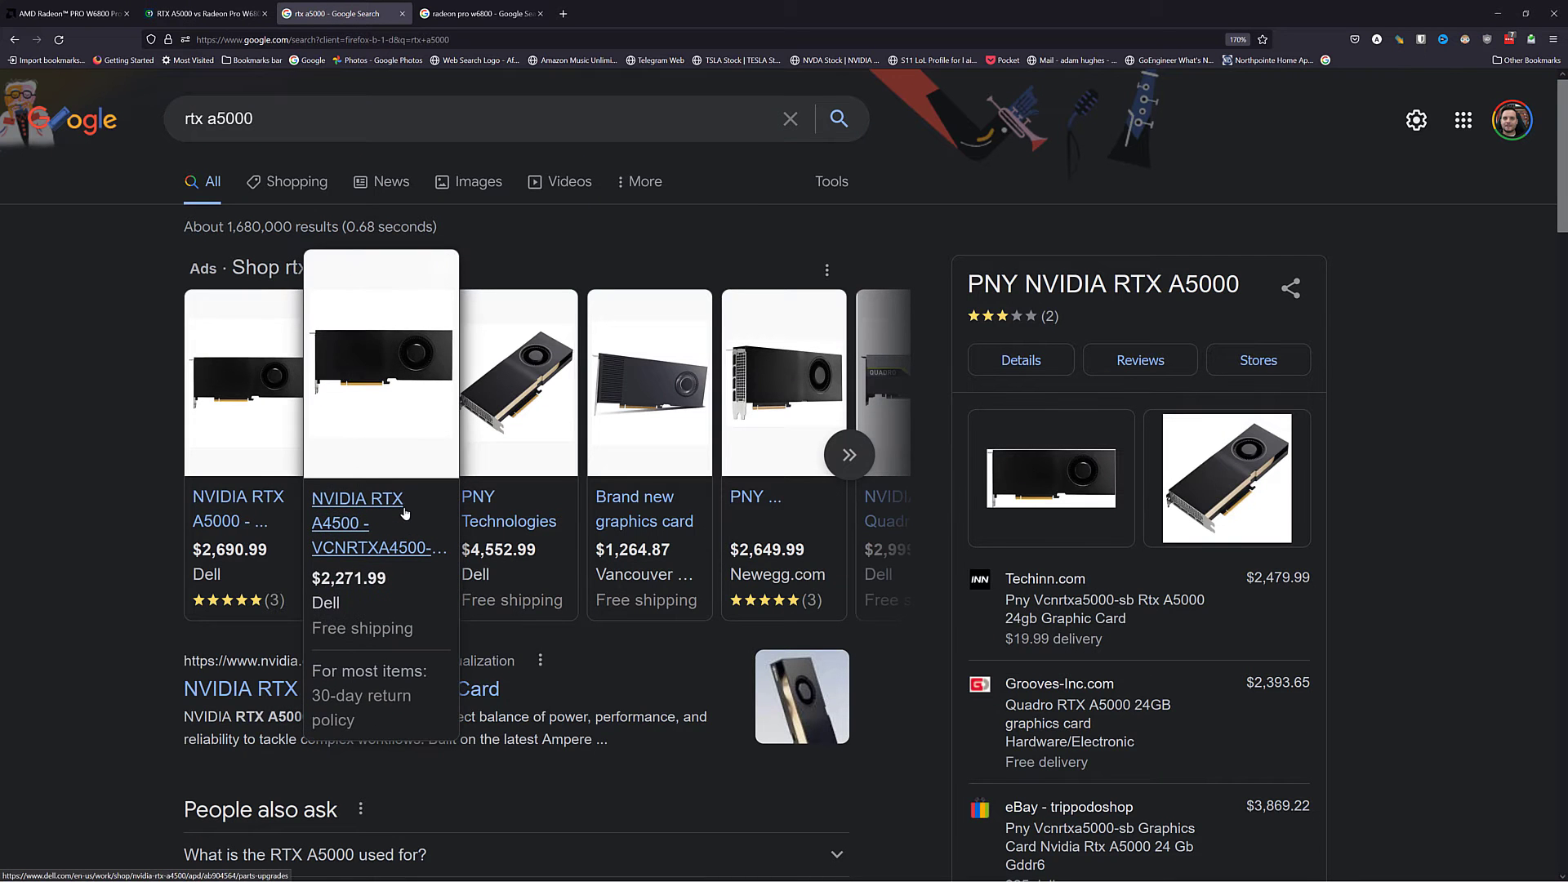
pyautogui.moveTo(219, 543)
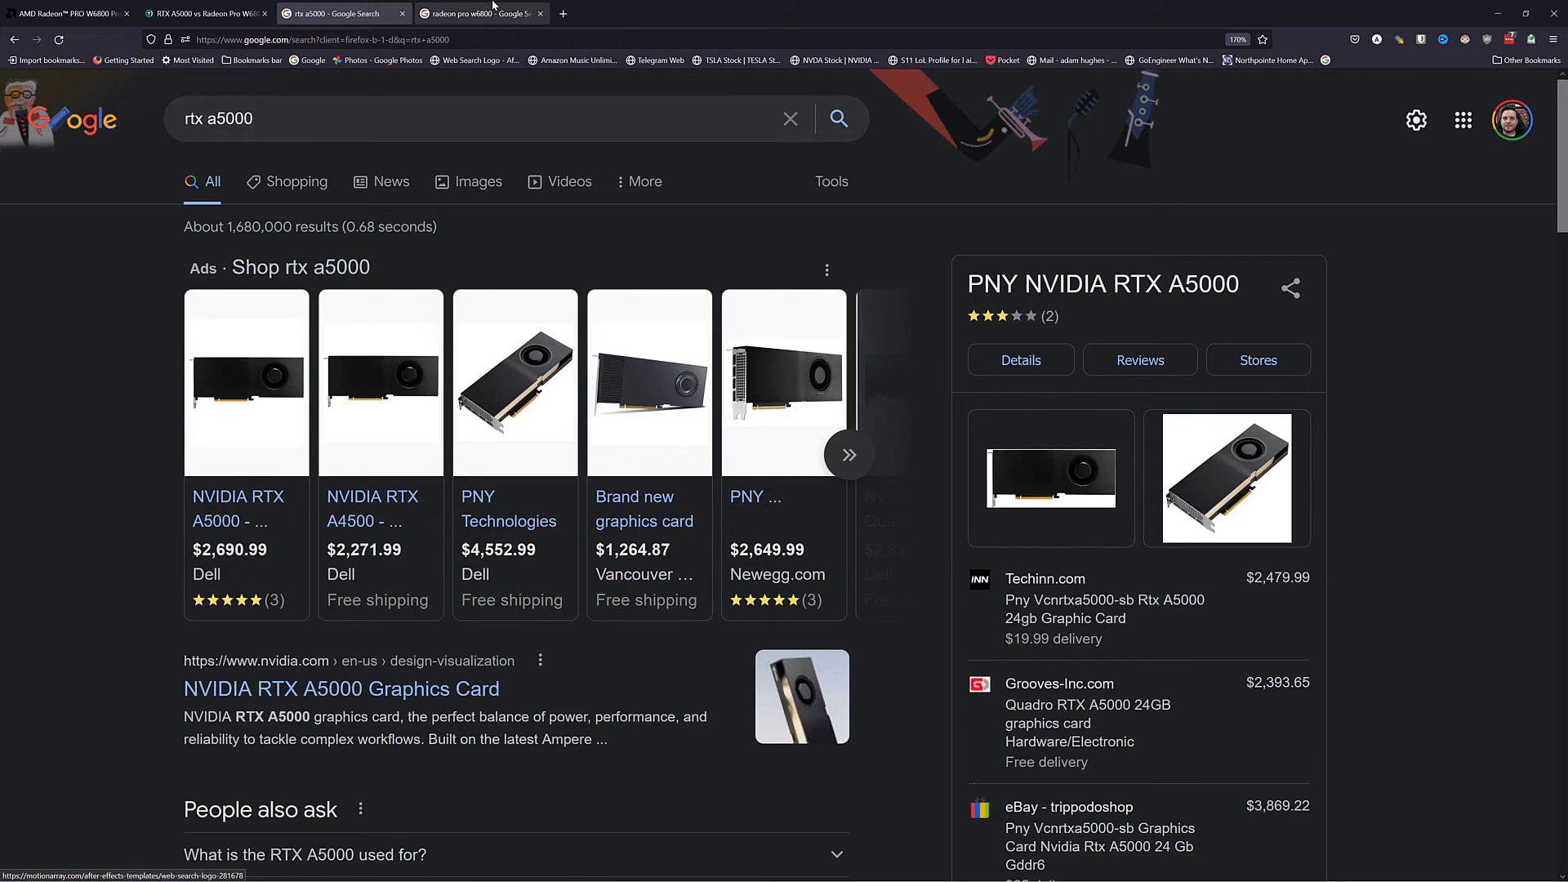
pyautogui.click(493, 7)
pyautogui.moveTo(350, 450)
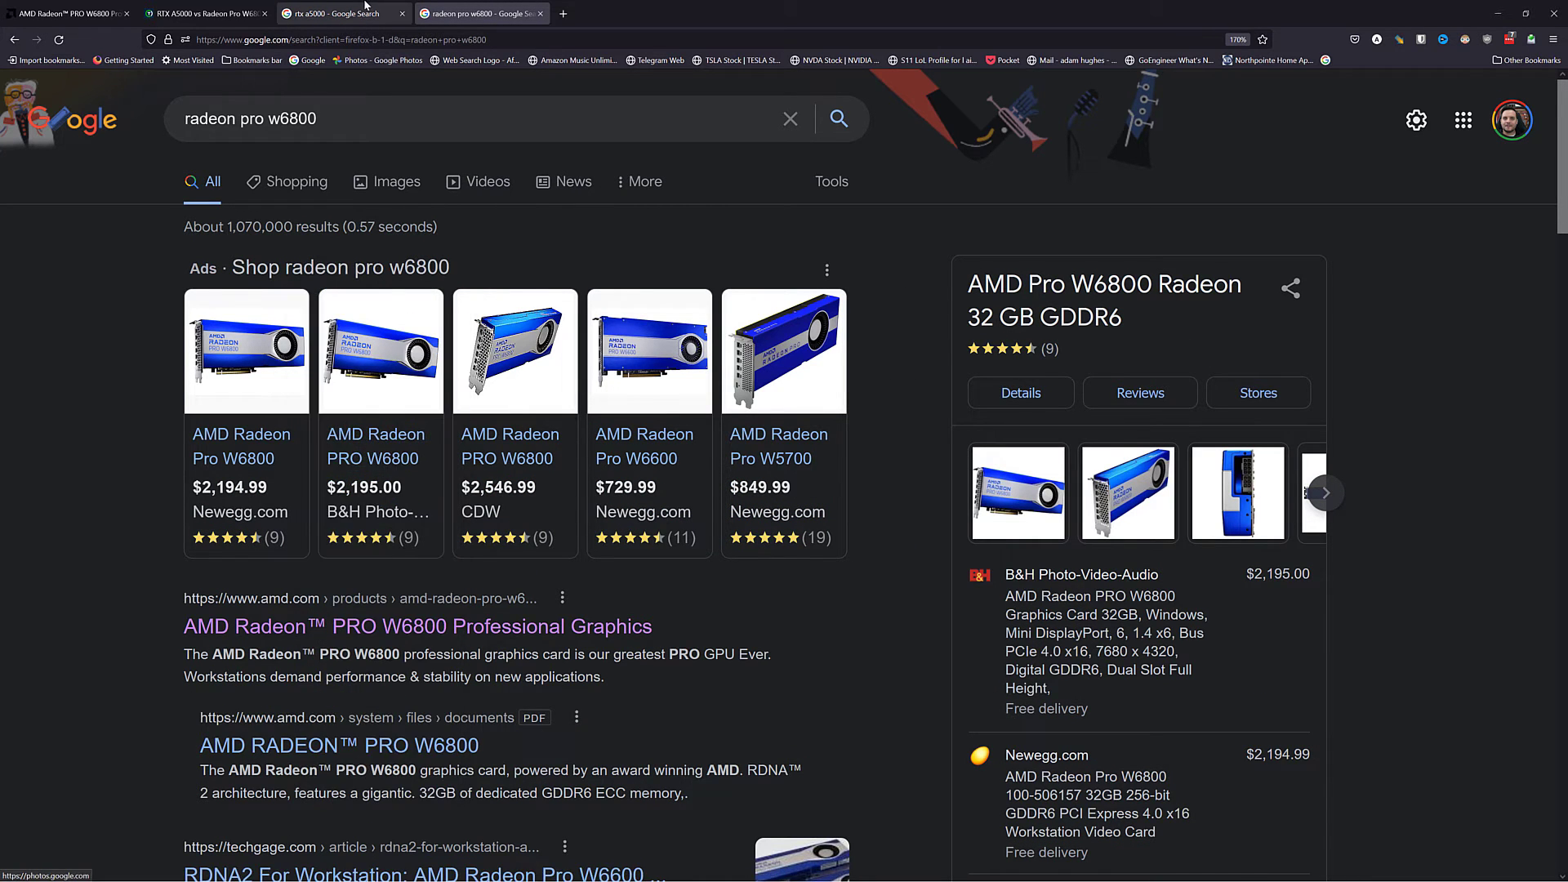
pyautogui.click(211, 10)
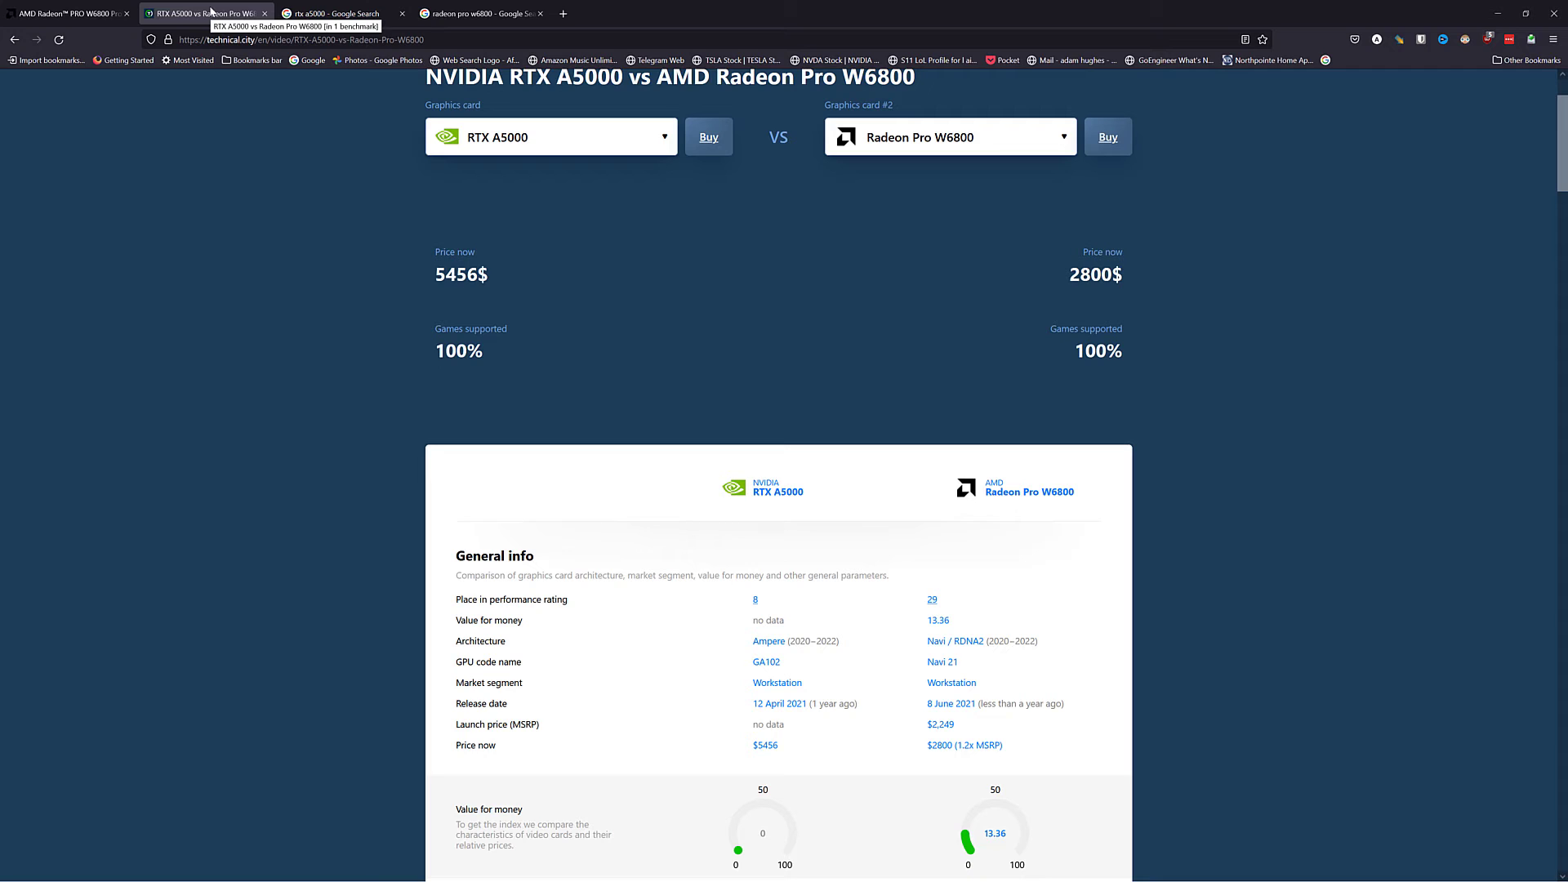
# - Scroll the comparison past Memory and video outputs to API support and Benchmark performance
pyautogui.scroll(-2, 1274, 433)
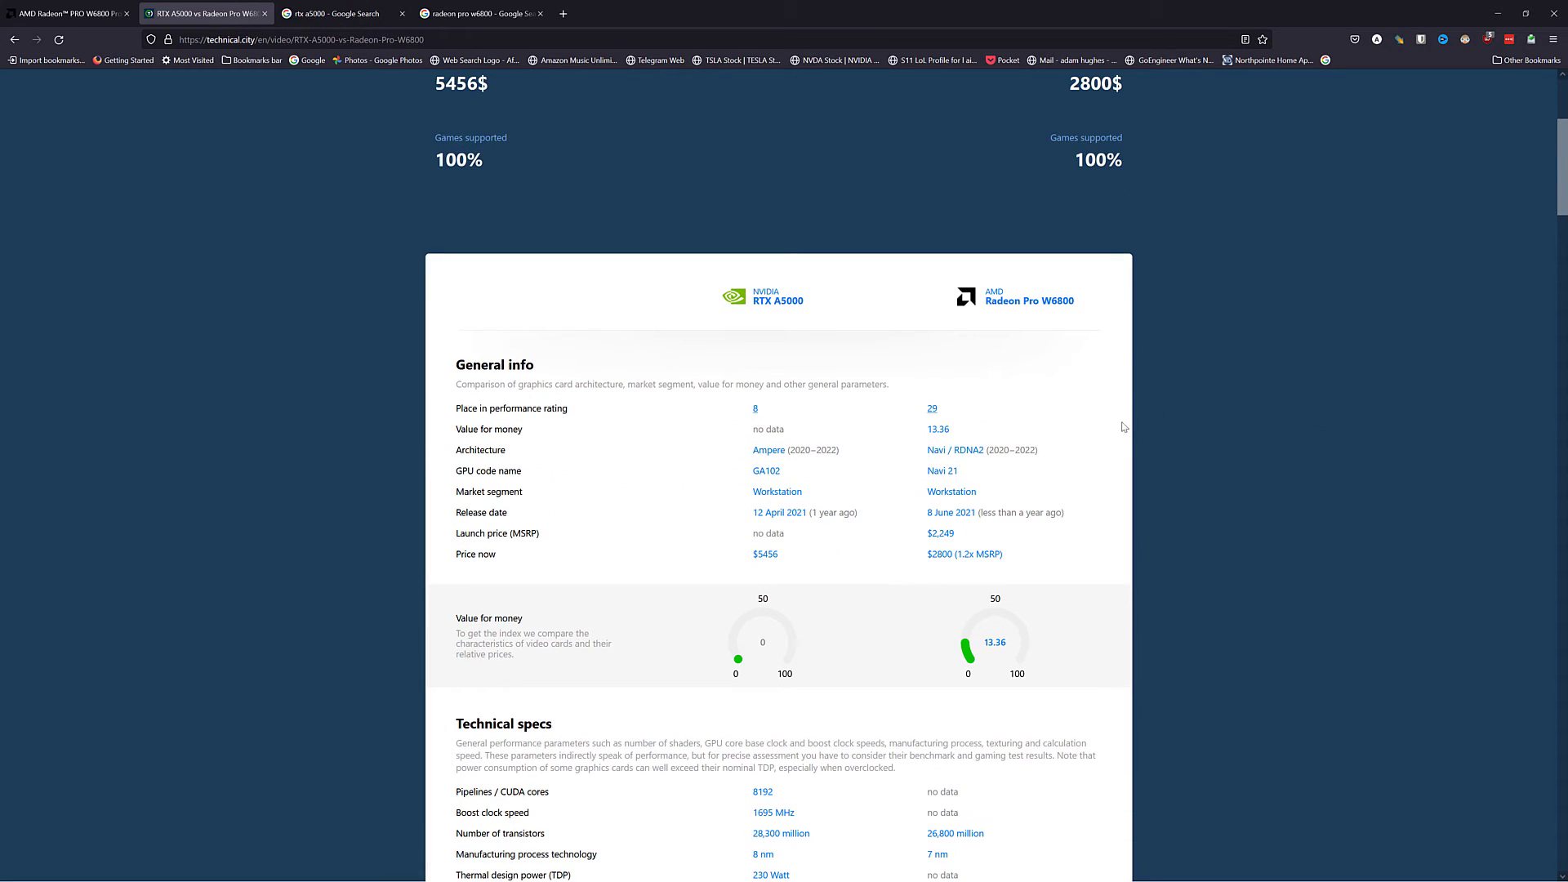
pyautogui.scroll(-1, 1187, 423)
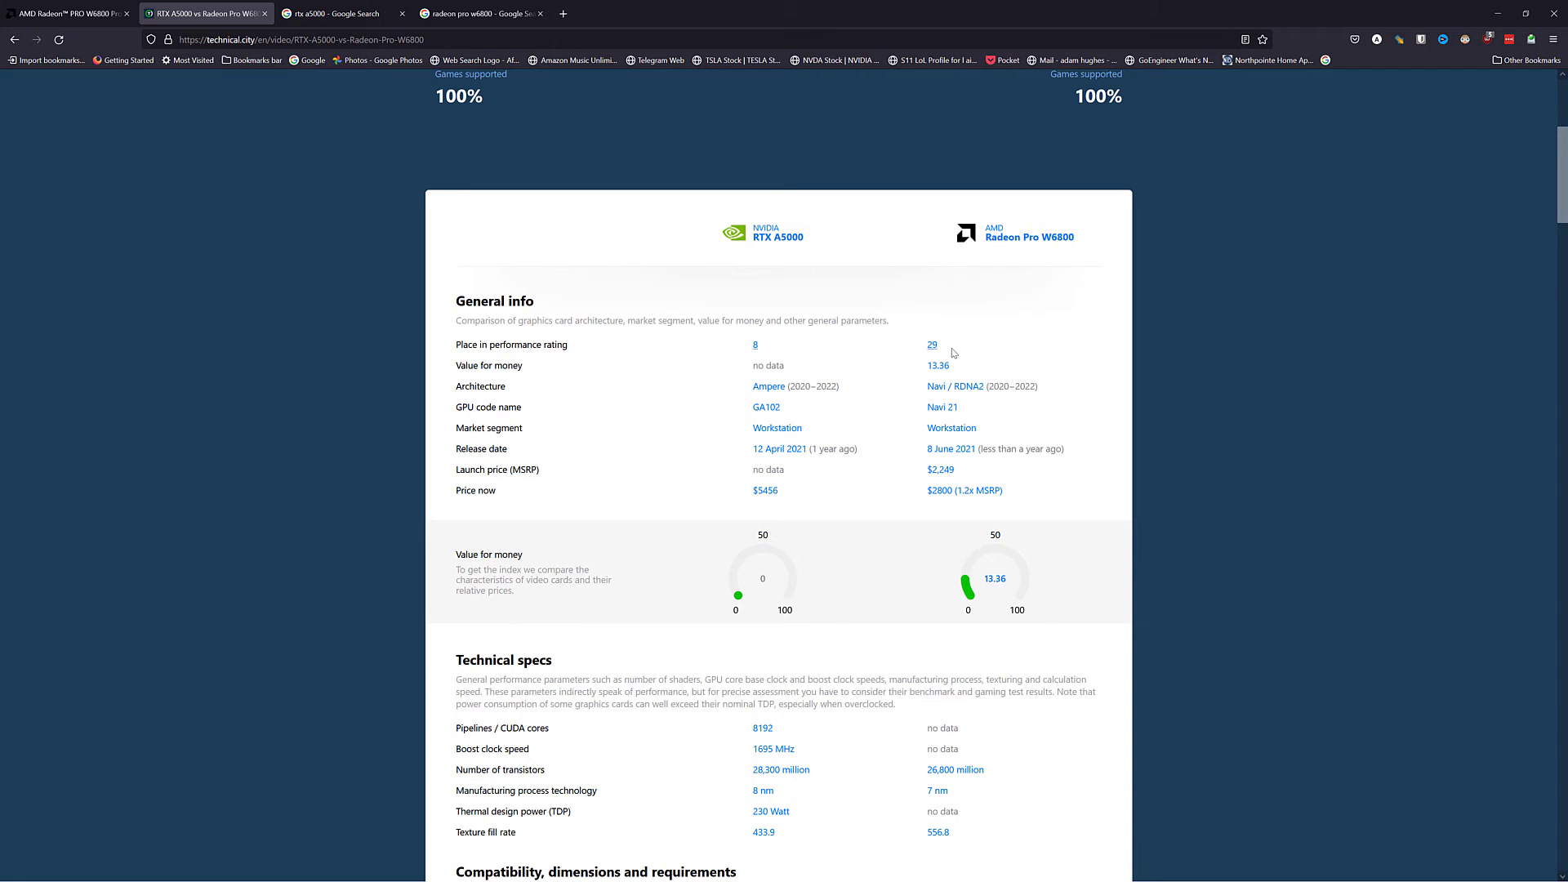
pyautogui.scroll(-6, 955, 353)
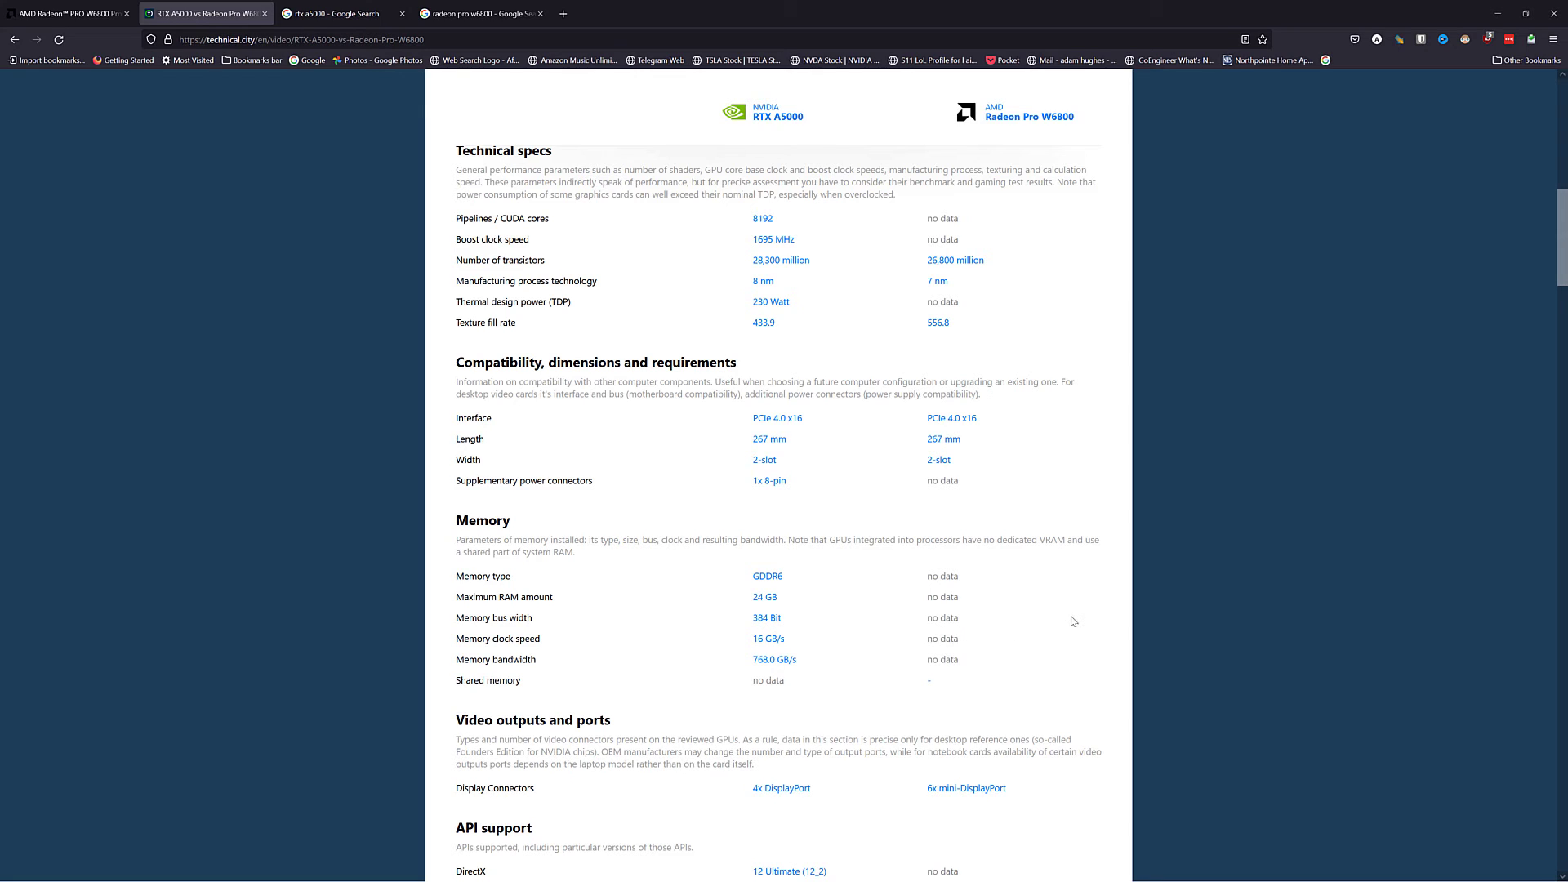
pyautogui.scroll(-2, 1071, 622)
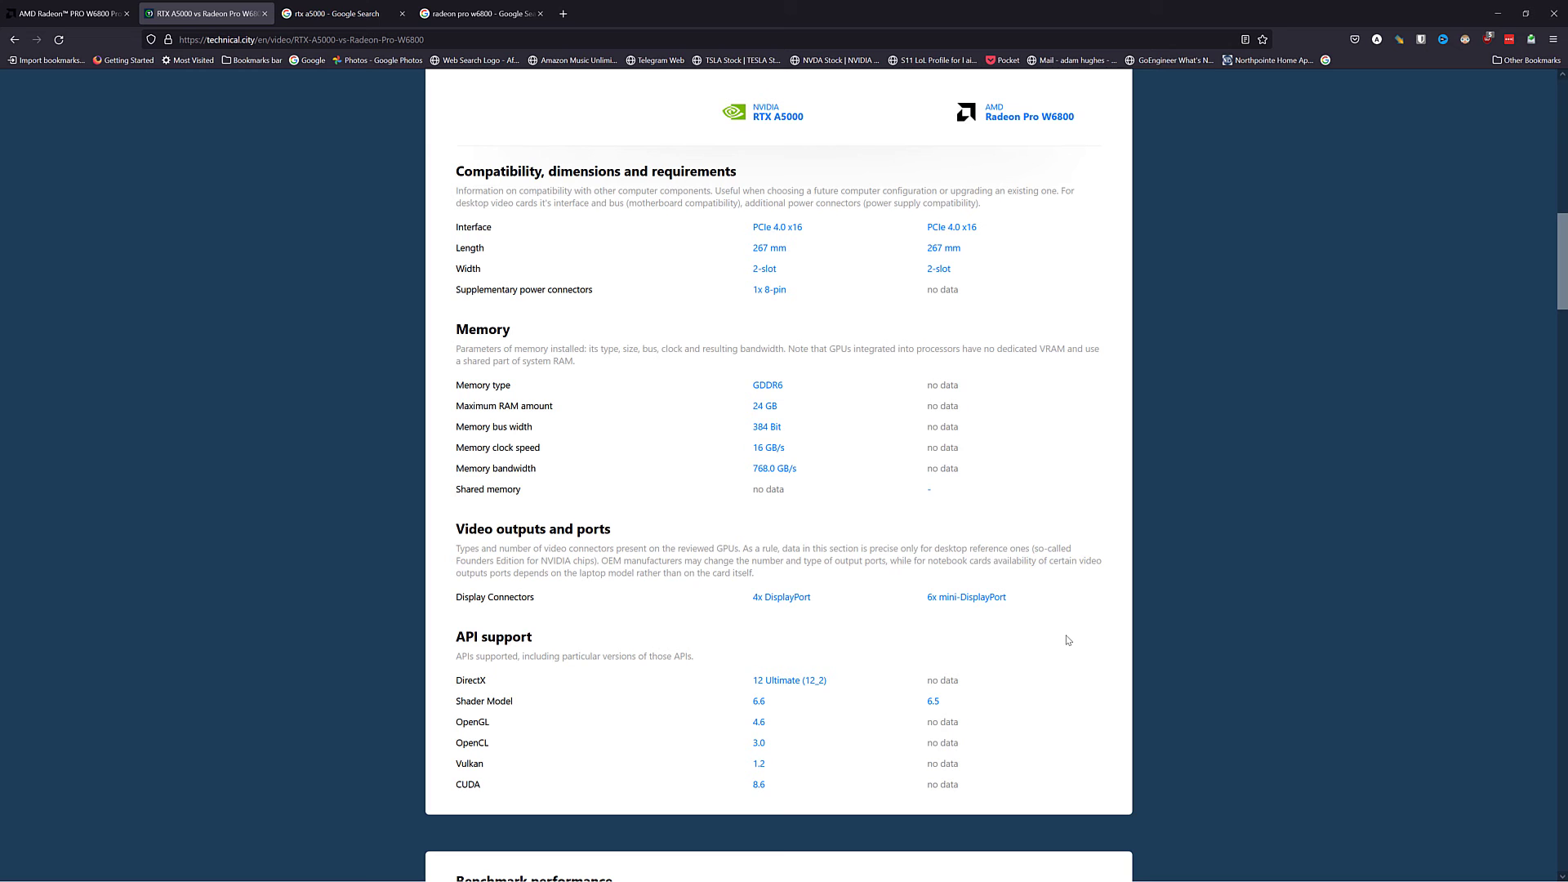
pyautogui.scroll(-4, 1047, 657)
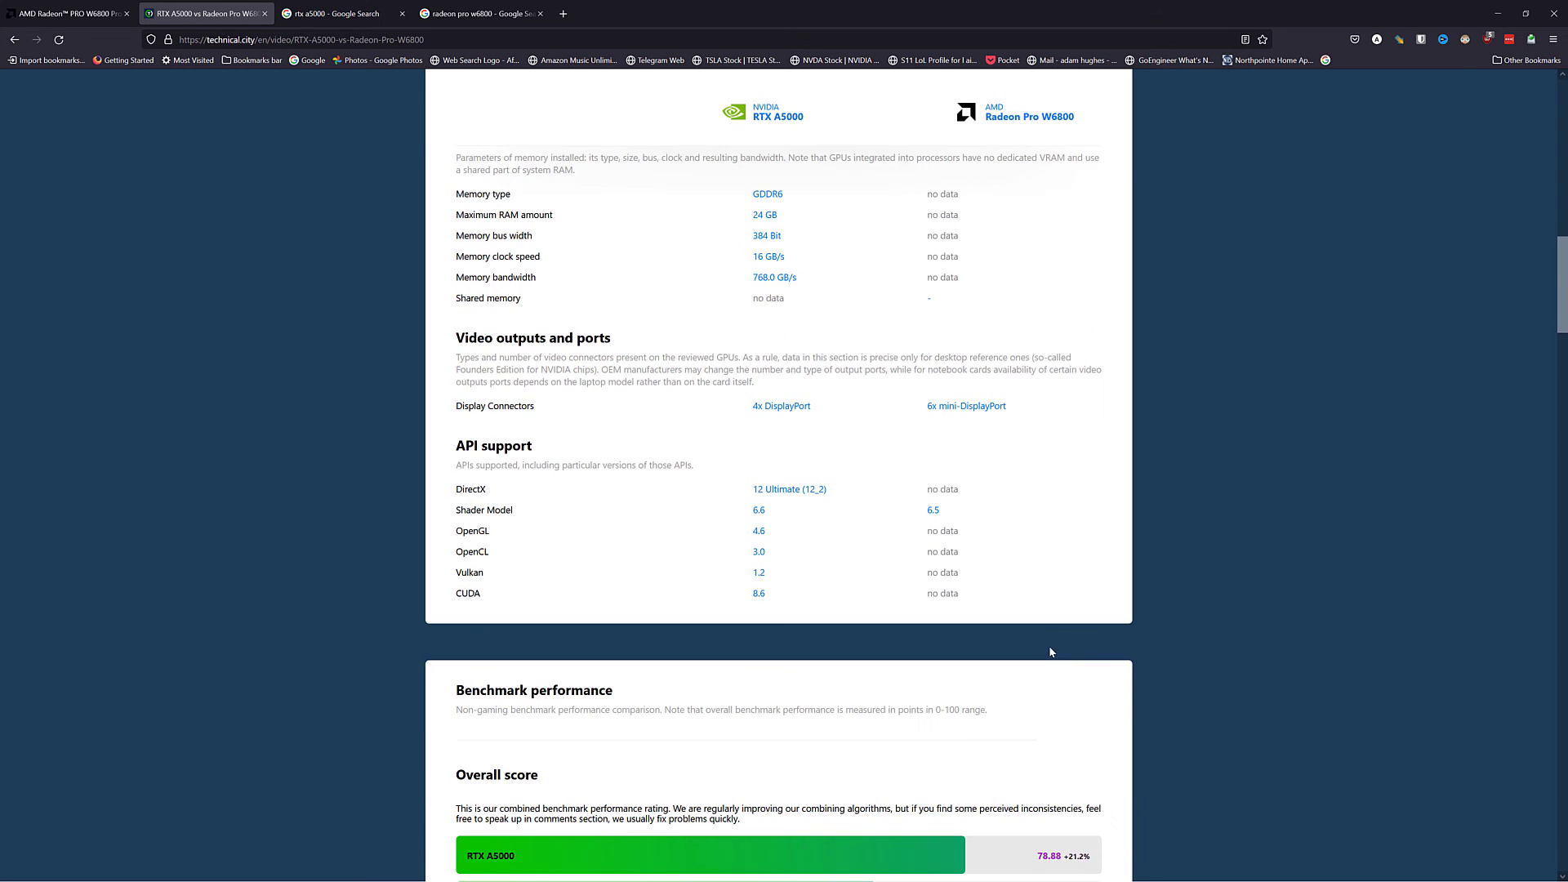